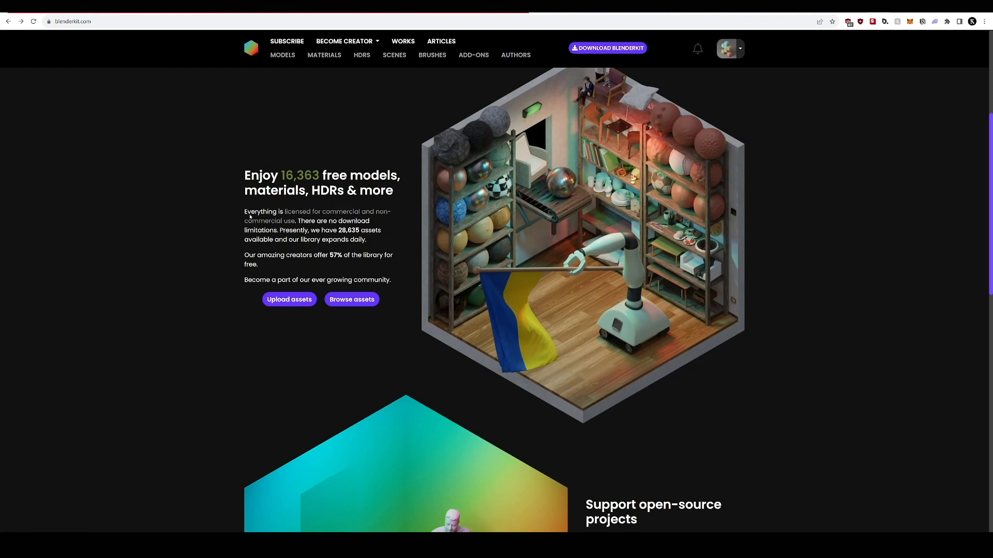
Open BlenderKit's licence information from its home page and review the Royalty Free and CC0 terms.
{"action": "left_click", "coordinate": [298, 217]}
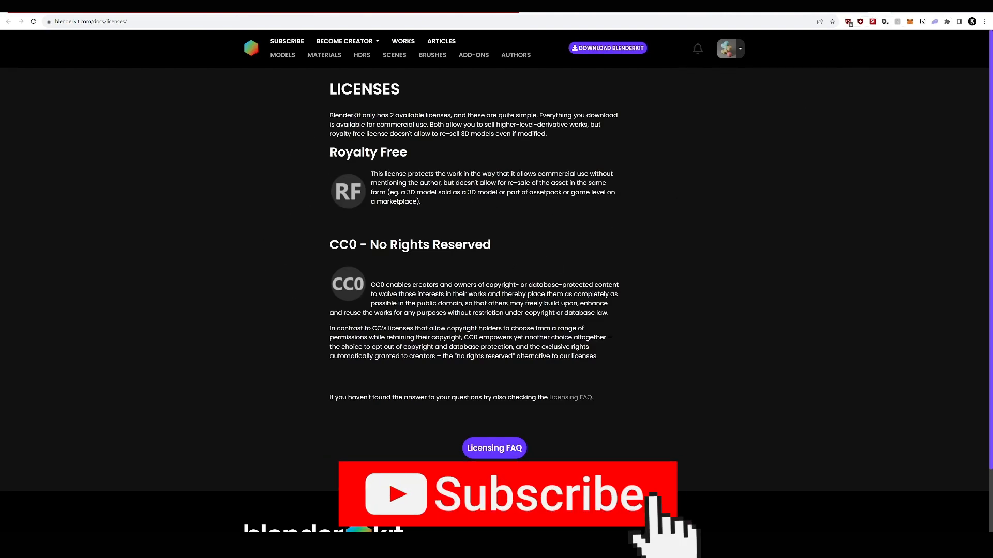
{"action": "left_click", "coordinate": [874, 8]}
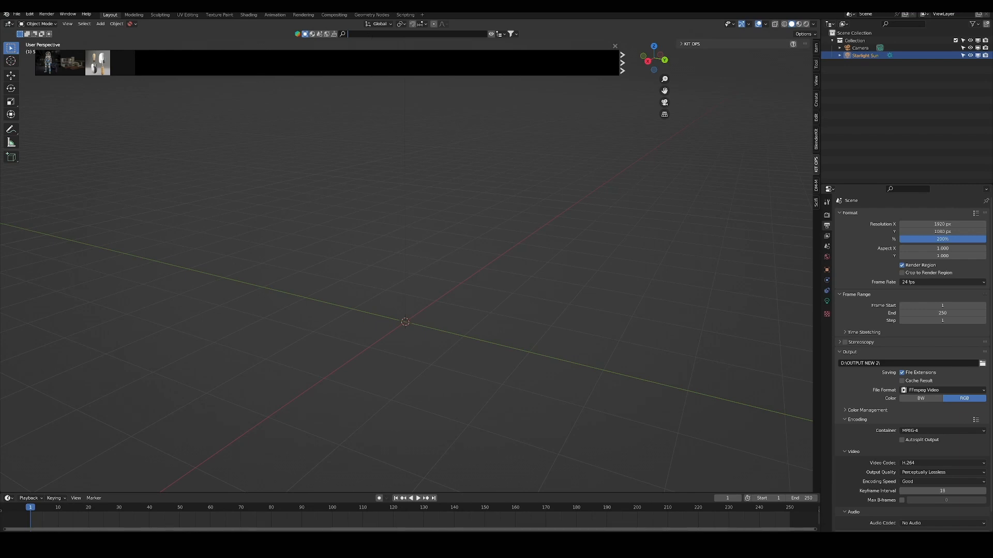
Search the BlenderKit models for "mirror" and add the Antique Mirror to the scene.
{"action": "type", "text": "rror"}
{"action": "key", "text": "Return"}
{"action": "mouse_move", "coordinate": [276, 62]}
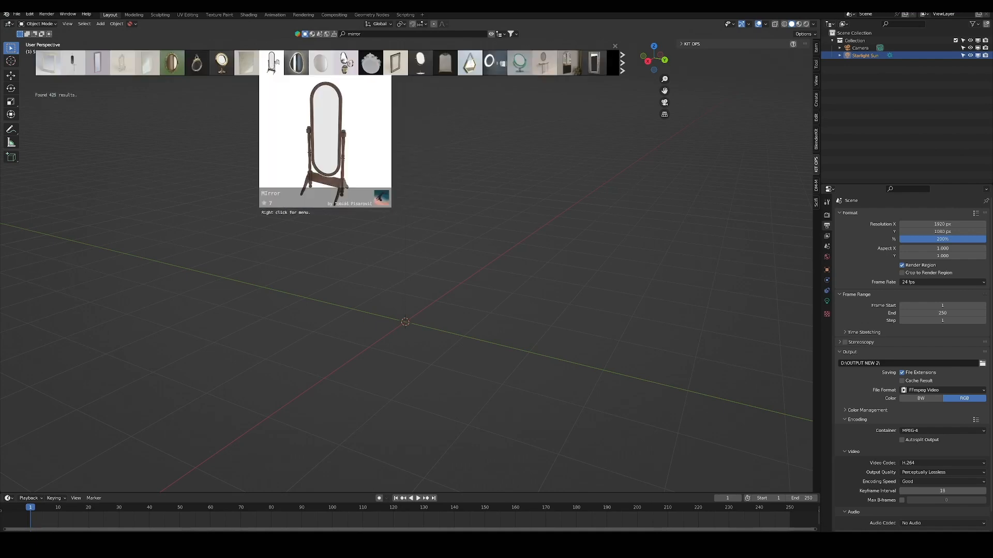
{"action": "mouse_move", "coordinate": [170, 62]}
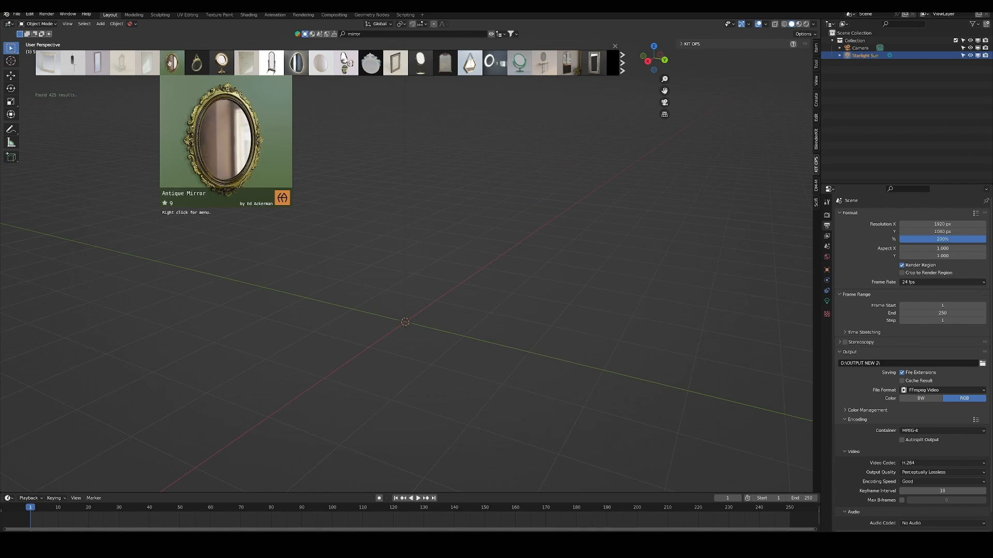
{"action": "left_click", "coordinate": [170, 62]}
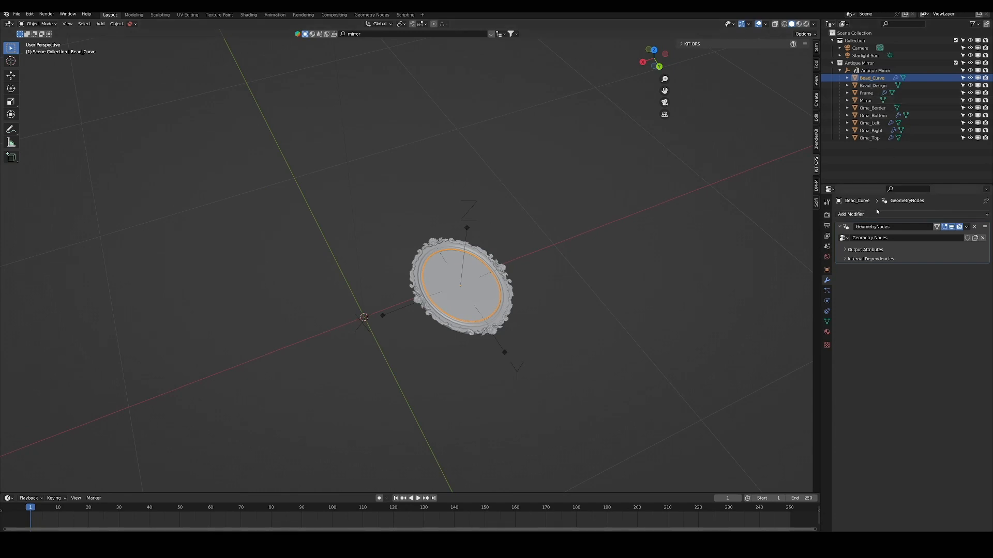
{"action": "left_click", "coordinate": [856, 215]}
{"action": "left_click", "coordinate": [859, 213]}
{"action": "left_click", "coordinate": [860, 214]}
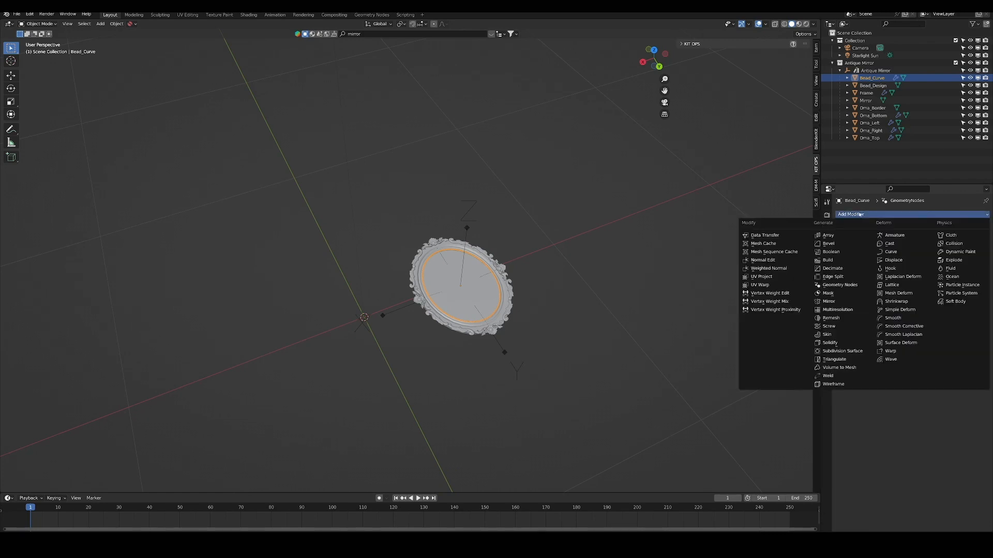
{"action": "left_click", "coordinate": [859, 214]}
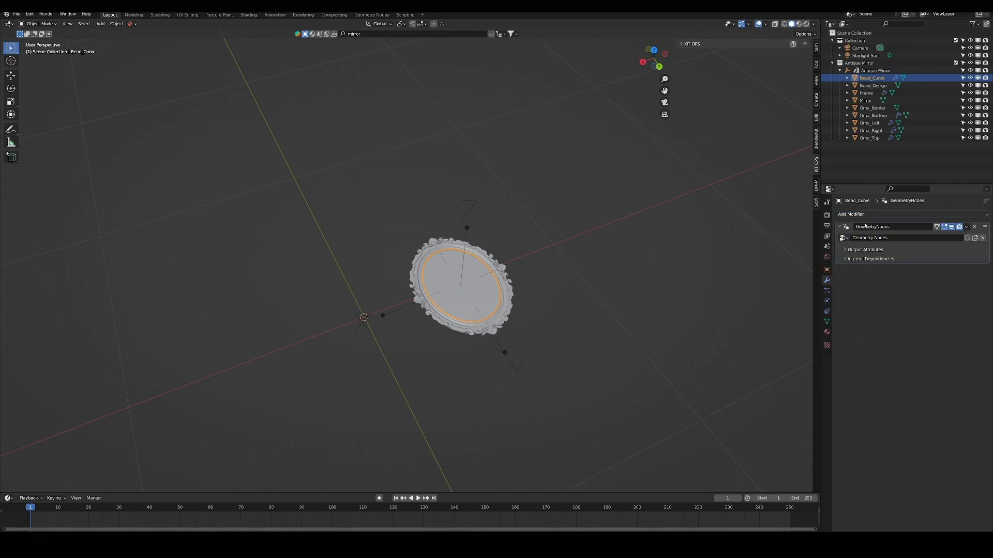
Apply the Subdivision modifier on the mirror's Frame object.
{"action": "left_click", "coordinate": [869, 93]}
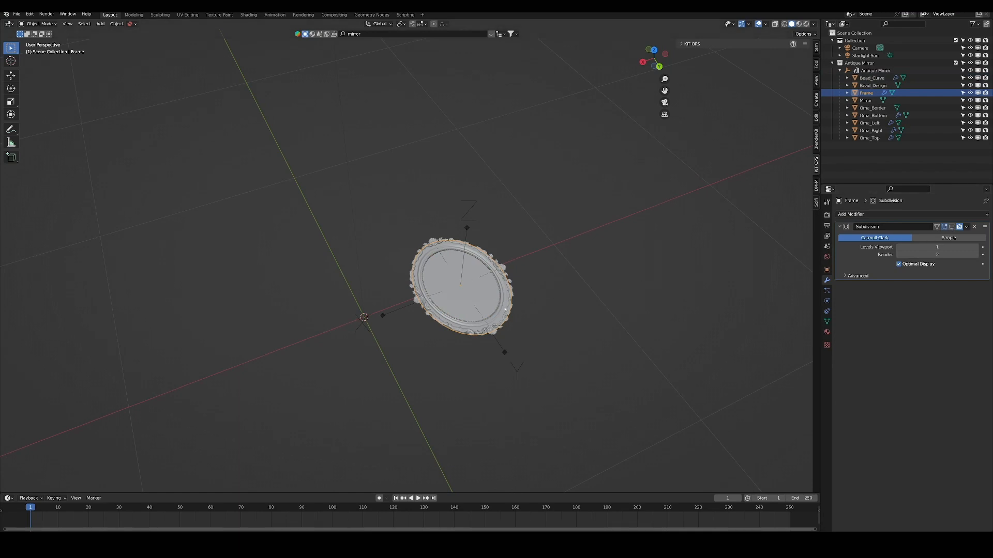
{"action": "scroll", "coordinate": [497, 318], "scroll_direction": "up", "scroll_amount": 5}
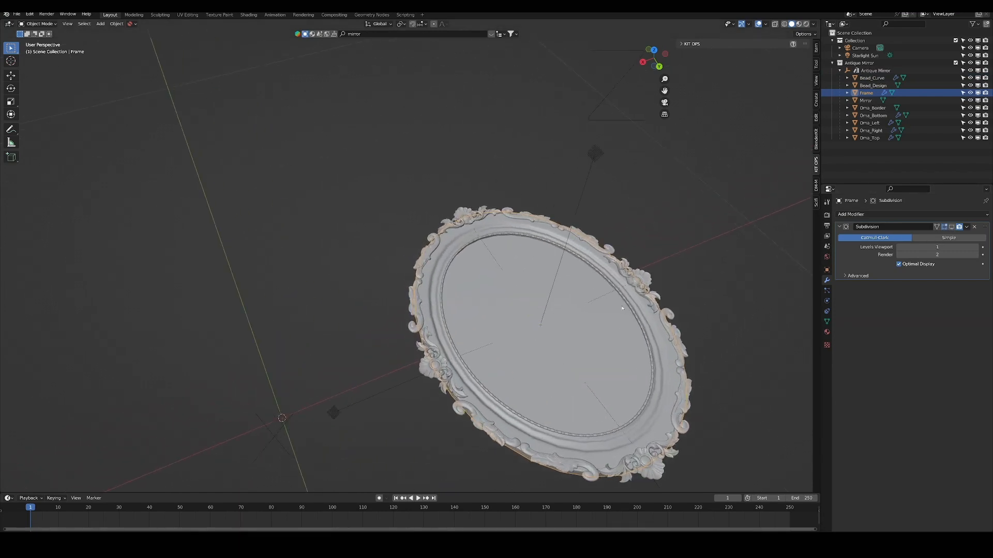
{"action": "middle_click_drag", "start_coordinate": [405, 228], "coordinate": [431, 312]}
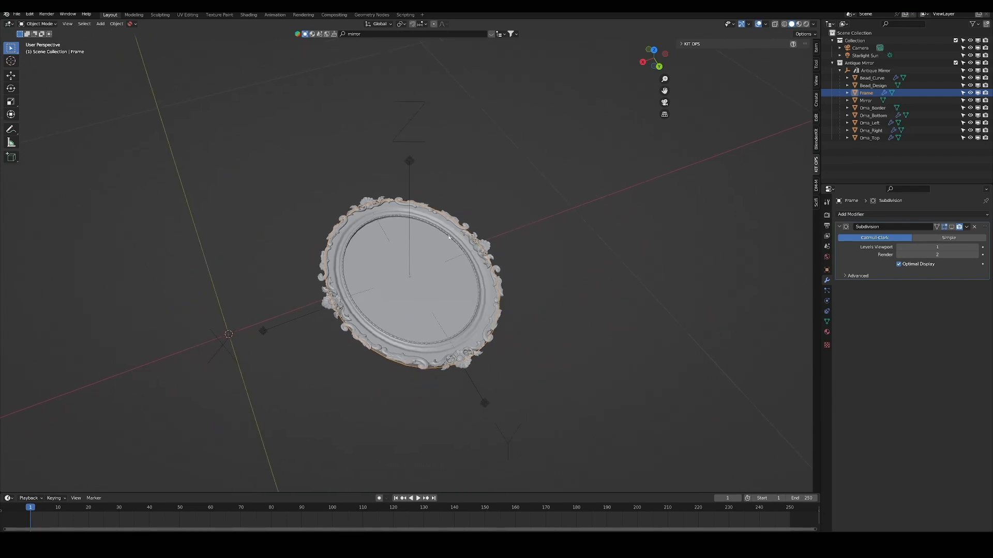
{"action": "left_click", "coordinate": [966, 227]}
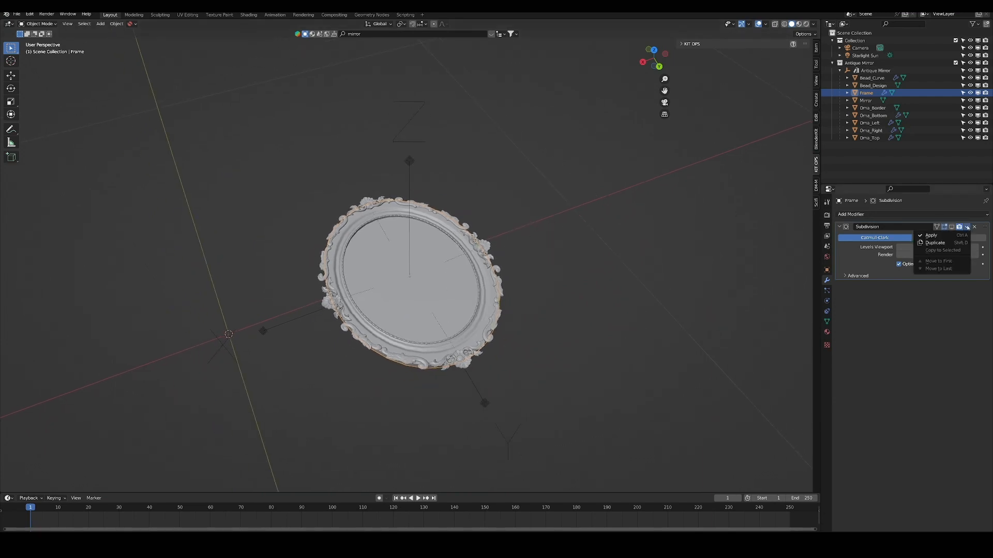
{"action": "left_click", "coordinate": [940, 238]}
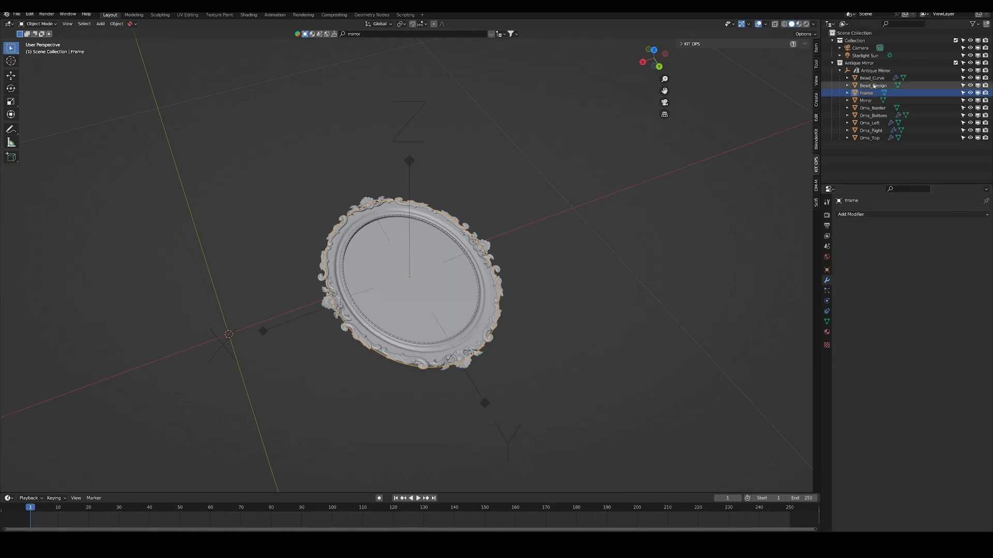
Apply both Subdivision modifiers on the Orna_Bottom ornament.
{"action": "left_click", "coordinate": [878, 116]}
{"action": "left_click", "coordinate": [967, 227]}
{"action": "left_click", "coordinate": [954, 236]}
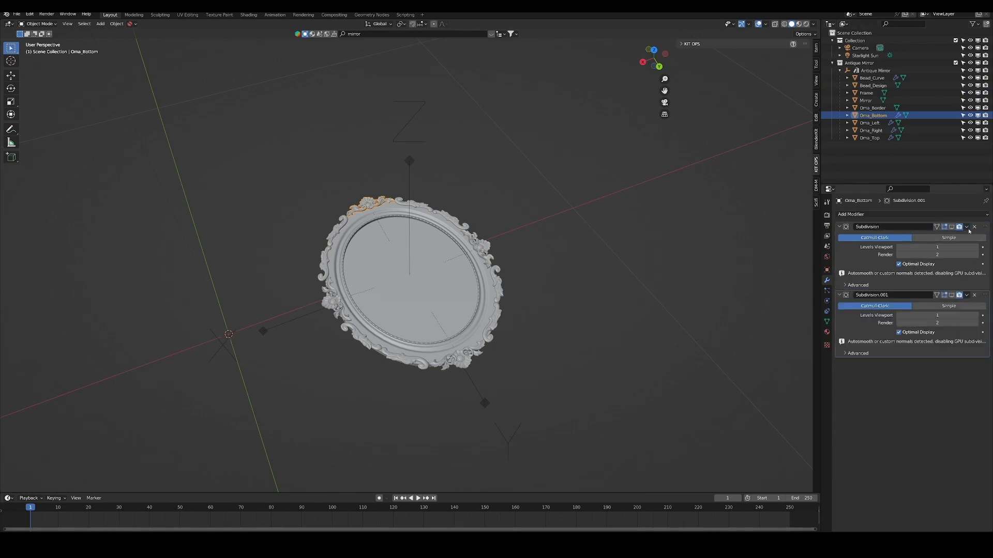
{"action": "left_click", "coordinate": [954, 236]}
Apply the Subdivision modifier on the Orna_Left ornament.
{"action": "left_click", "coordinate": [869, 123]}
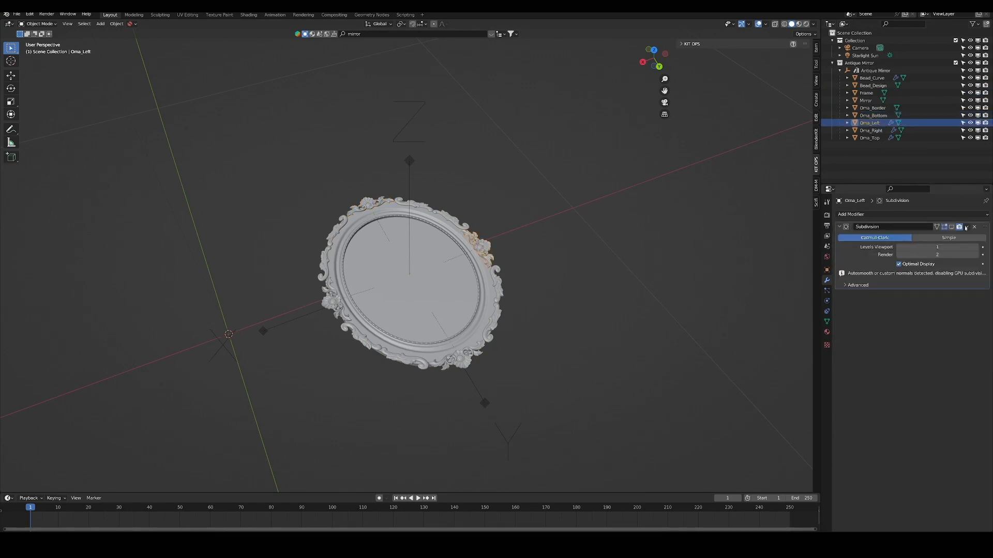
{"action": "left_click", "coordinate": [967, 227]}
{"action": "left_click", "coordinate": [967, 228]}
{"action": "left_click", "coordinate": [958, 235]}
{"action": "left_click", "coordinate": [958, 236]}
Apply the Subdivision modifiers on the Orna_Right and Orna_Top ornaments.
{"action": "left_click", "coordinate": [874, 131]}
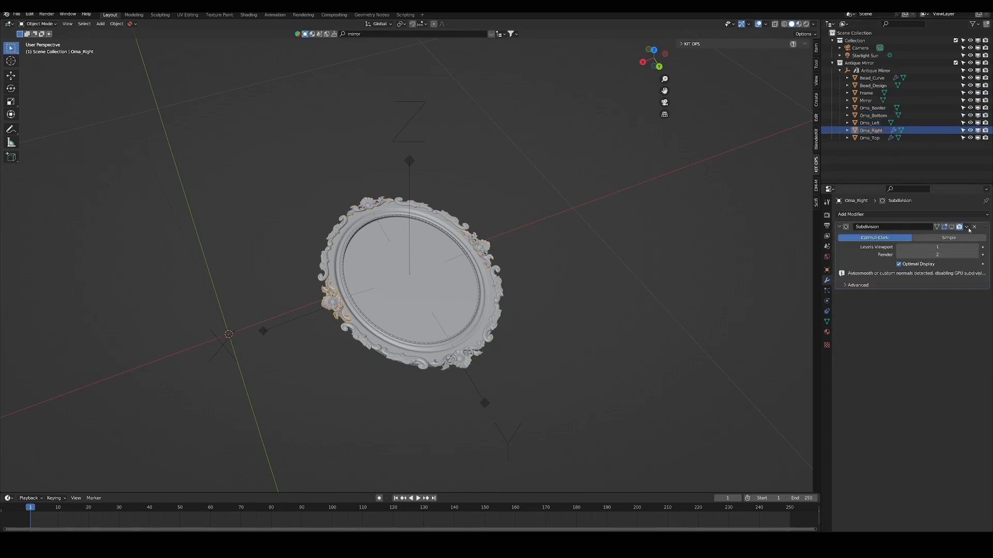
{"action": "left_click", "coordinate": [967, 227]}
{"action": "left_click", "coordinate": [962, 237]}
{"action": "left_click", "coordinate": [962, 237]}
{"action": "left_click", "coordinate": [876, 138]}
{"action": "left_click", "coordinate": [967, 228]}
{"action": "left_click", "coordinate": [964, 237]}
{"action": "left_click", "coordinate": [964, 236]}
Try to apply the GeometryNodes modifier on Bead_Curve directly and undo it.
{"action": "left_click", "coordinate": [871, 77]}
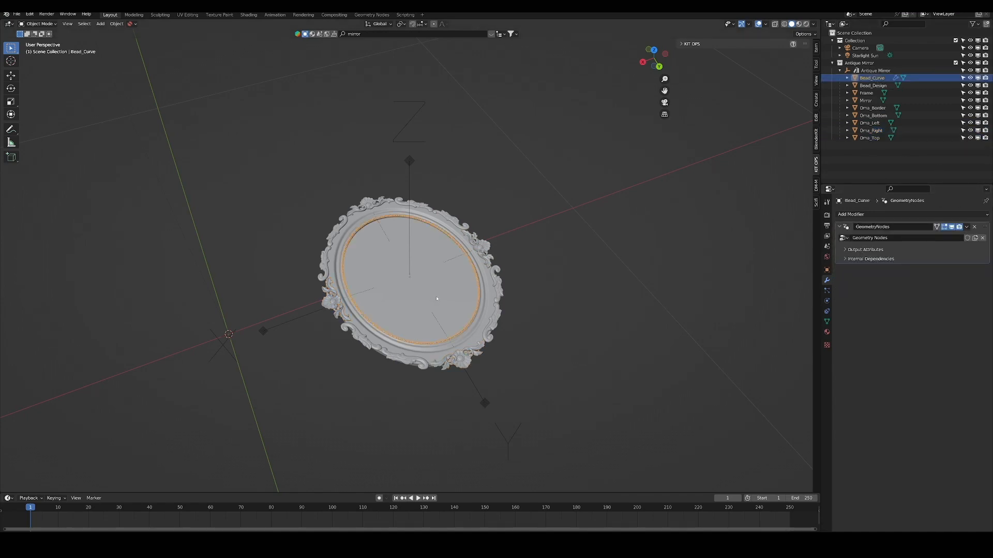
{"action": "left_click", "coordinate": [967, 227]}
{"action": "left_click", "coordinate": [961, 236]}
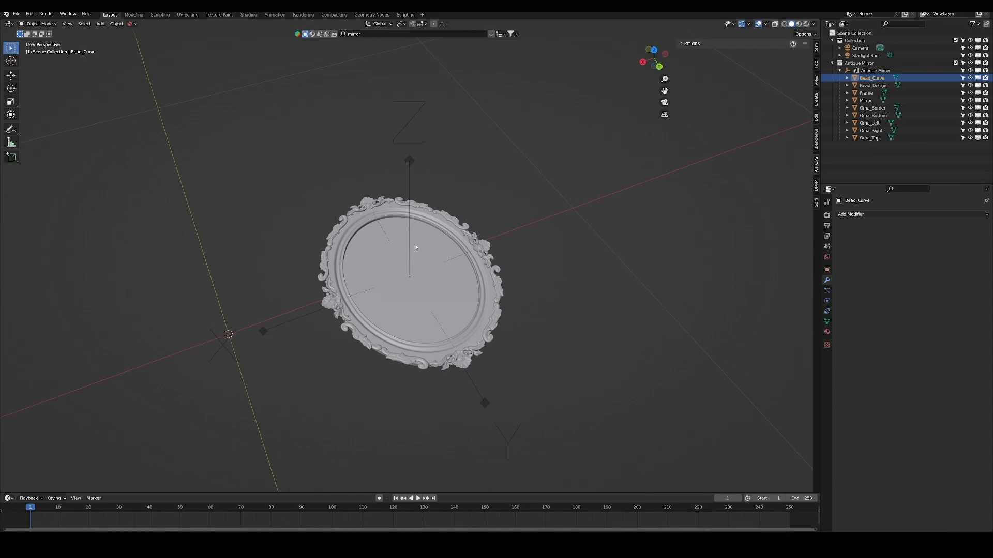
{"action": "key", "text": "ctrl+z"}
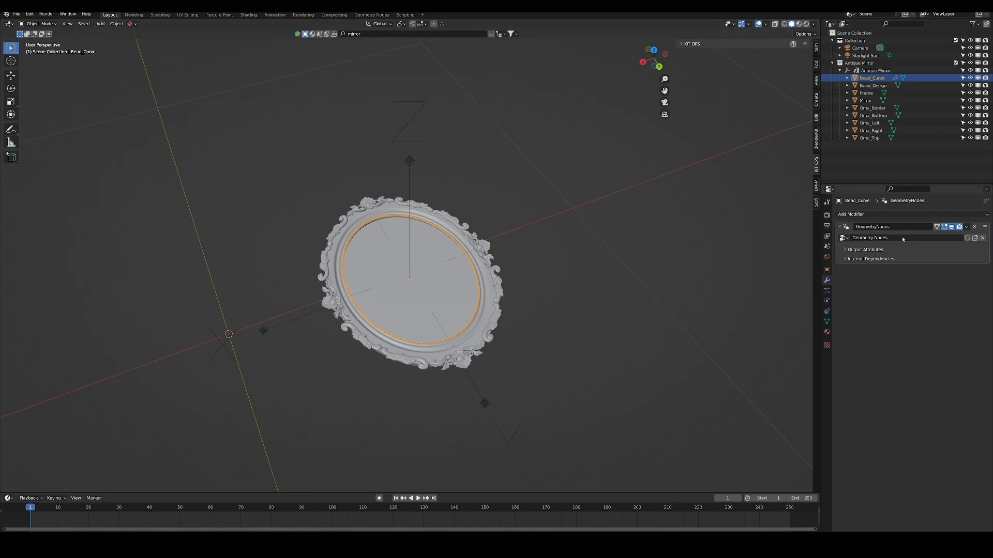
Show Bead_Curve's geometry node tree and add a Realize Instances node near Join Geometry.
{"action": "left_click", "coordinate": [373, 16]}
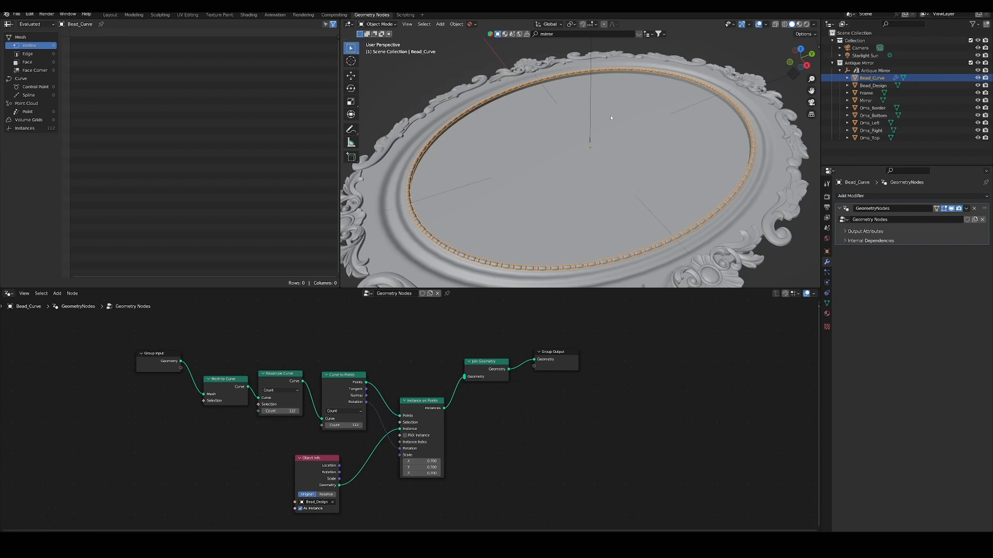
{"action": "left_click", "coordinate": [58, 293]}
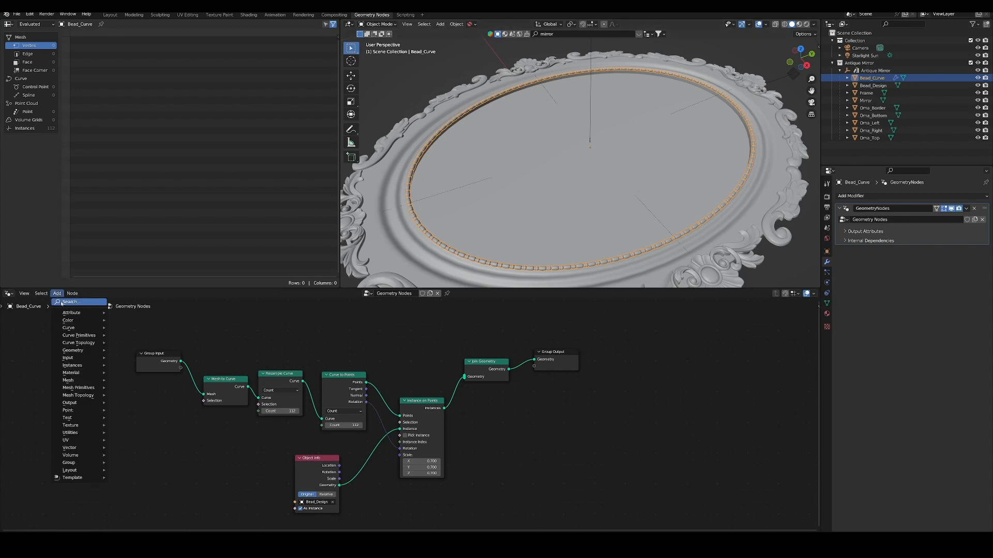
{"action": "left_click", "coordinate": [70, 302]}
{"action": "type", "text": "real"}
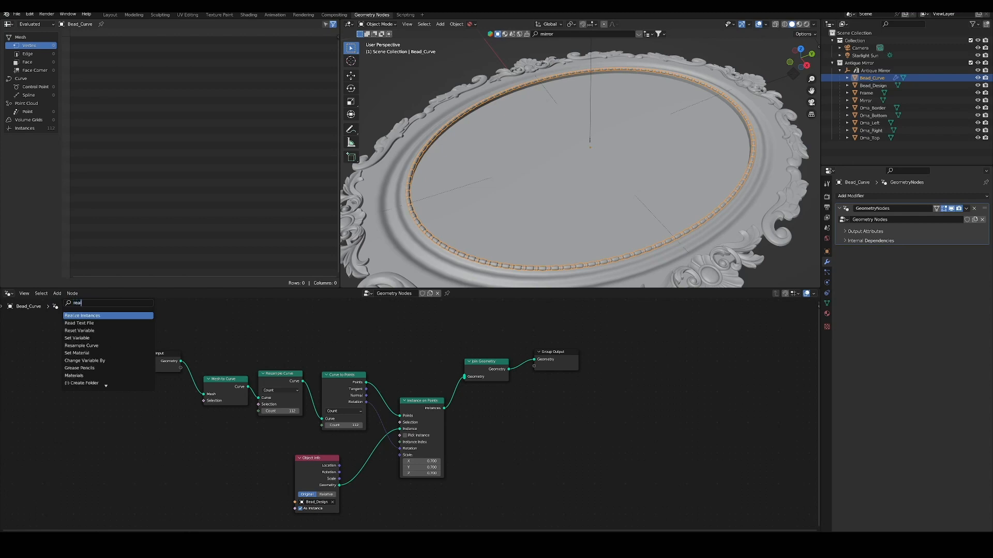
{"action": "key", "text": "Return"}
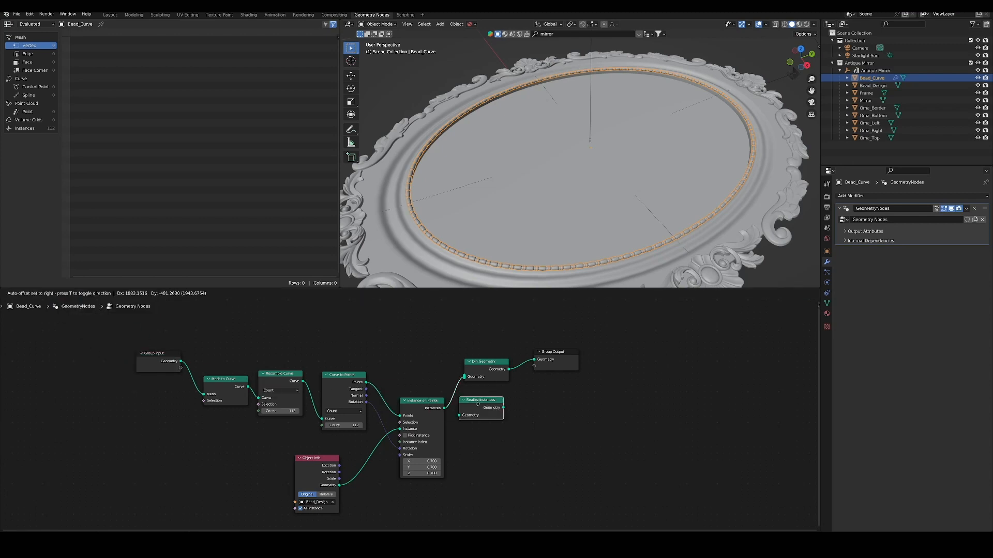
{"action": "left_click", "coordinate": [495, 404]}
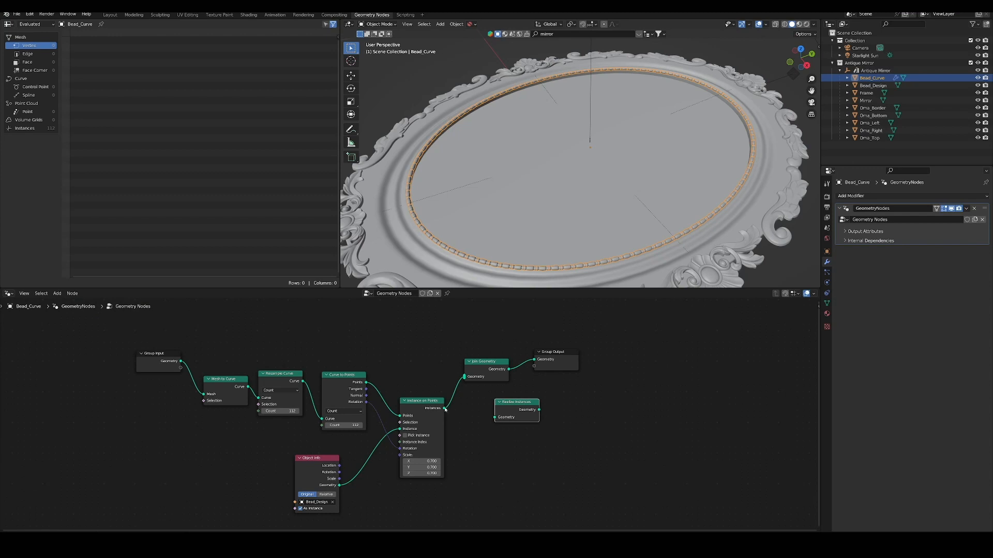
Route the Instance on Points output through Realize Instances into the Group Output geometry, bypassing Join Geometry.
{"action": "left_click_drag", "start_coordinate": [443, 408], "coordinate": [503, 417]}
{"action": "left_click_drag", "start_coordinate": [539, 410], "coordinate": [585, 372]}
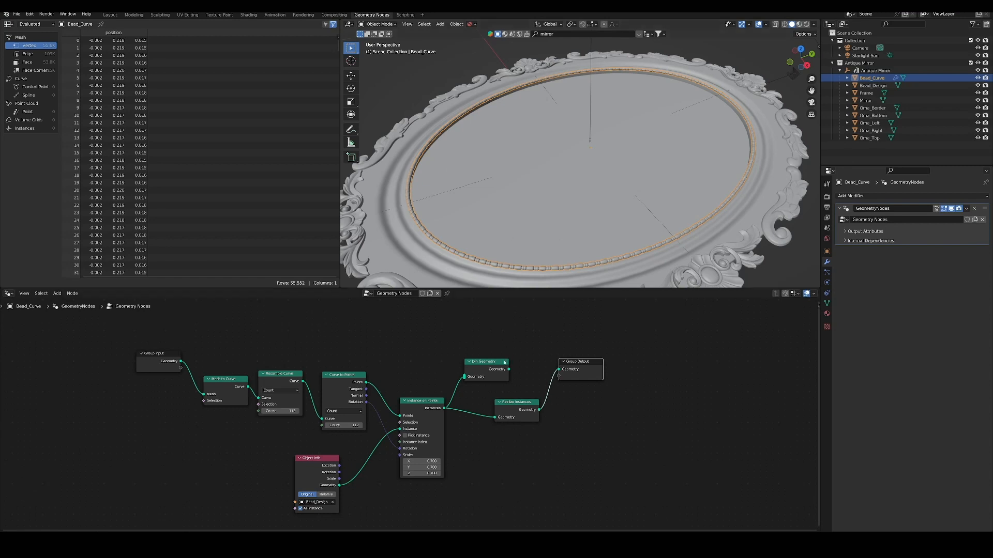
{"action": "left_click_drag", "start_coordinate": [509, 369], "coordinate": [558, 368]}
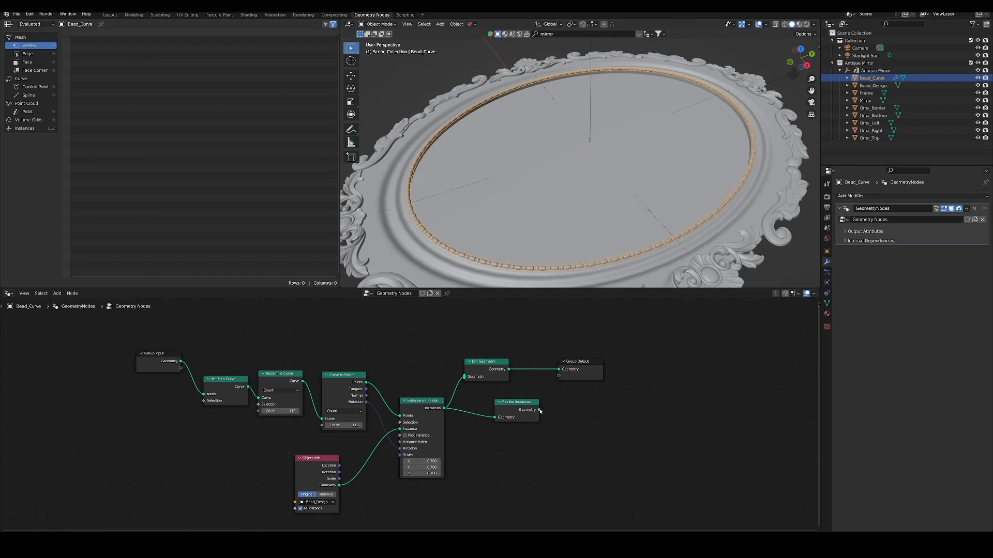
{"action": "left_click_drag", "start_coordinate": [540, 409], "coordinate": [558, 369]}
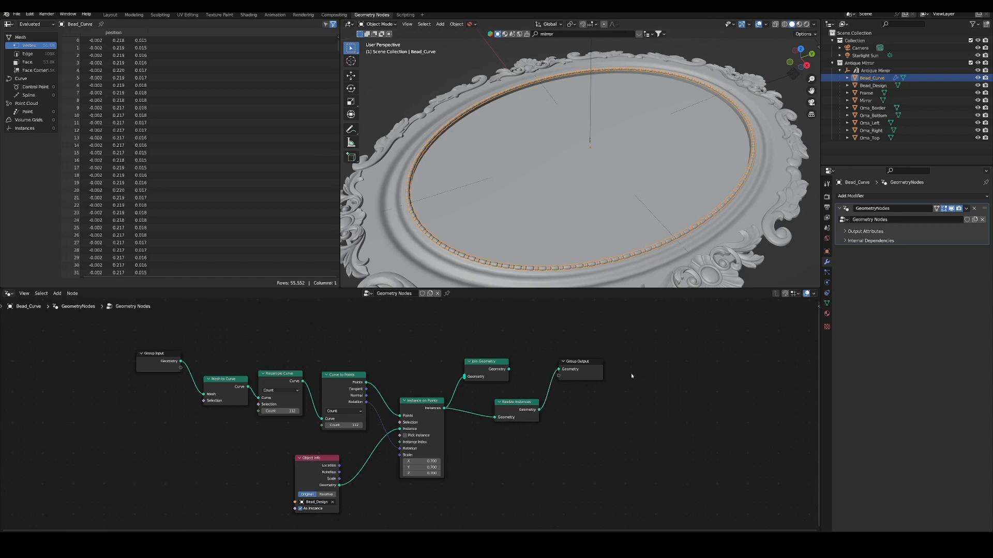
Apply the GeometryNodes modifier on Bead_Curve and return to the Layout workspace.
{"action": "left_click", "coordinate": [967, 209]}
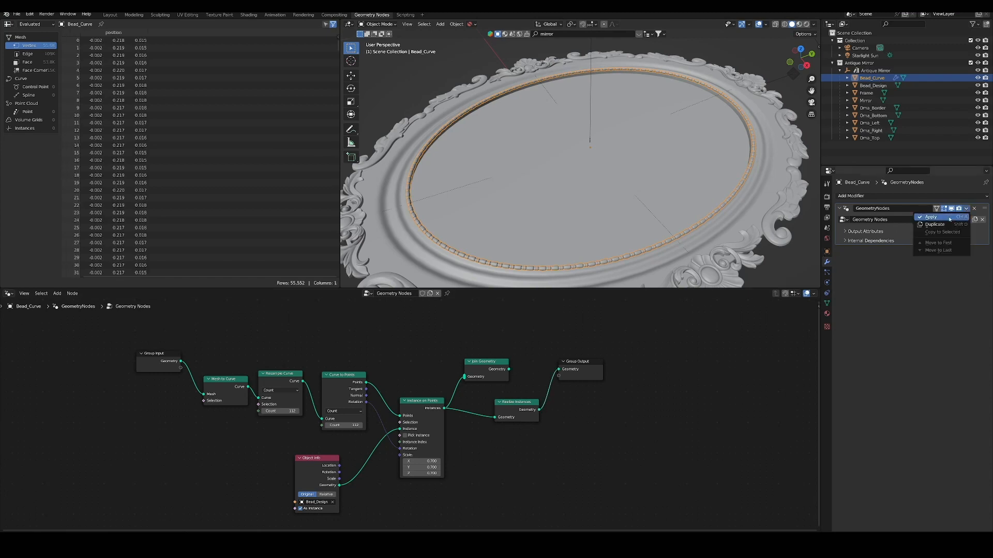
{"action": "left_click", "coordinate": [931, 217]}
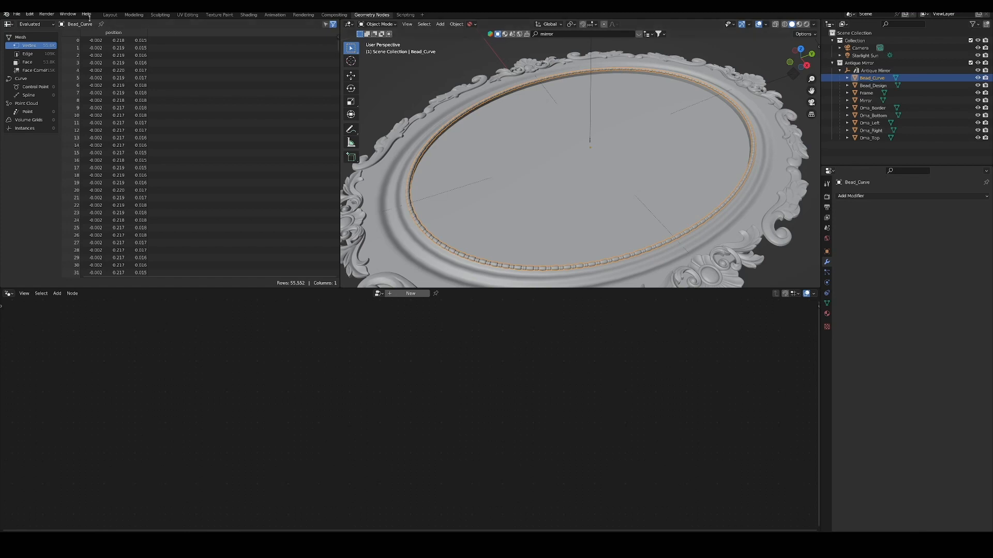
{"action": "left_click", "coordinate": [112, 15]}
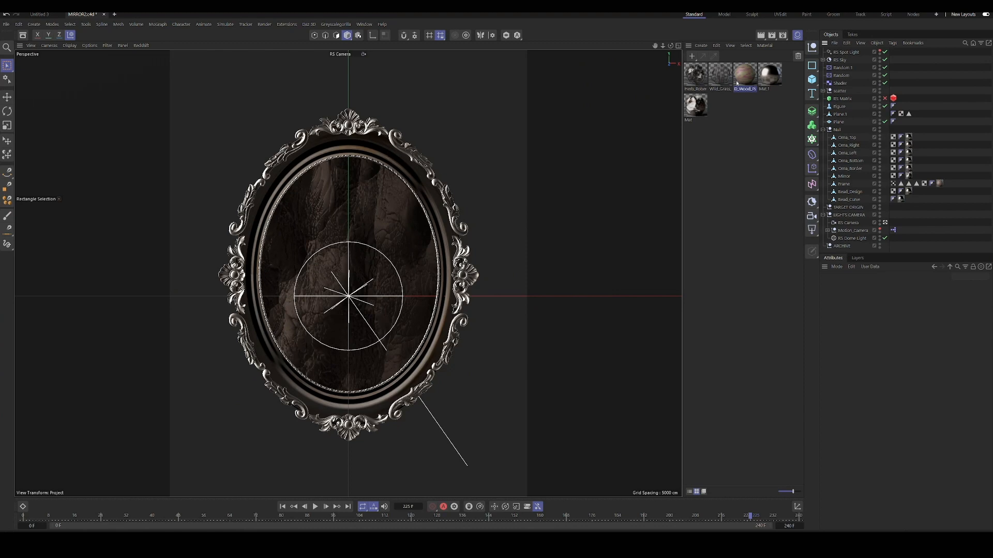
In Cinema 4D, examine the RS Standard node's base and reflection settings in the Mat.1 material.
{"action": "double_click", "coordinate": [774, 77]}
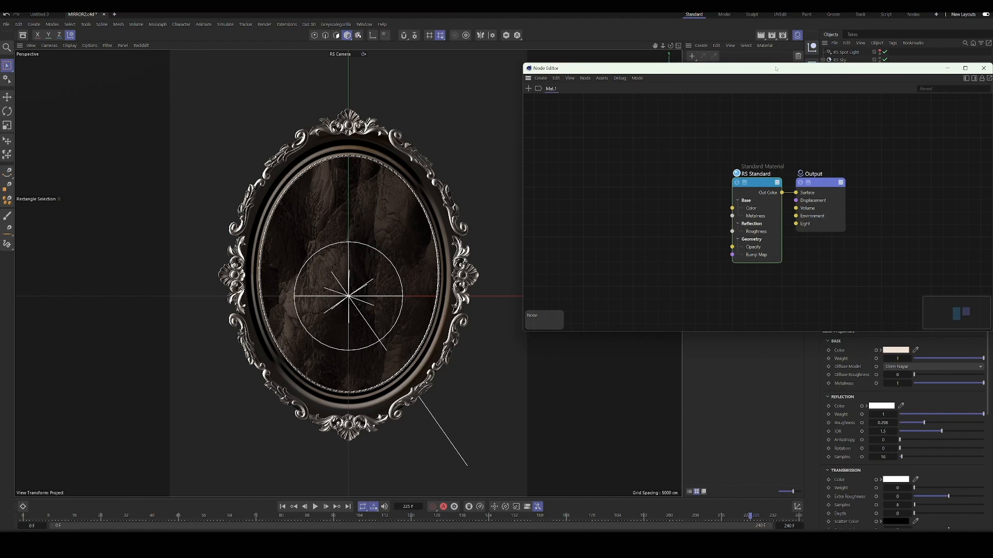
{"action": "left_click_drag", "start_coordinate": [771, 68], "coordinate": [584, 90]}
{"action": "left_click", "coordinate": [576, 194]}
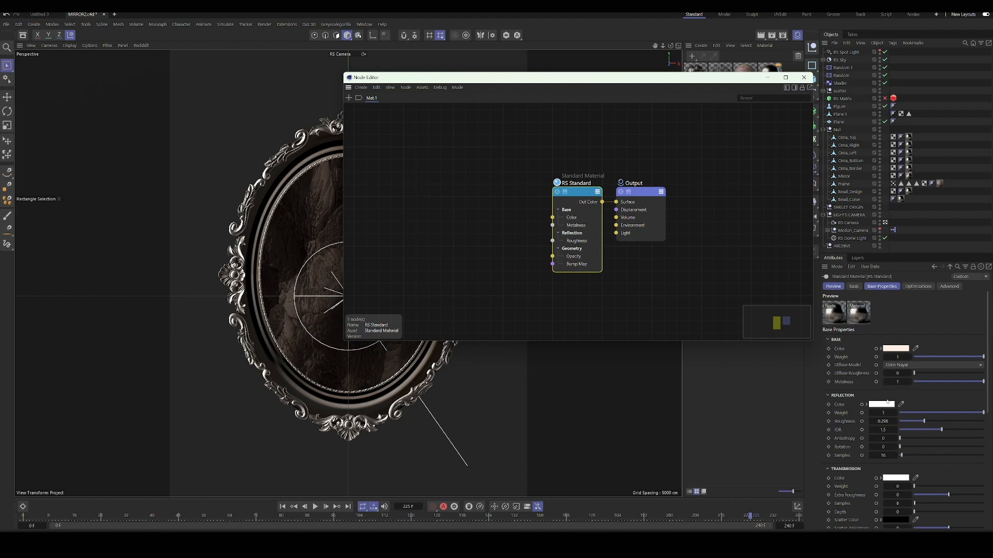
{"action": "left_click", "coordinate": [809, 79]}
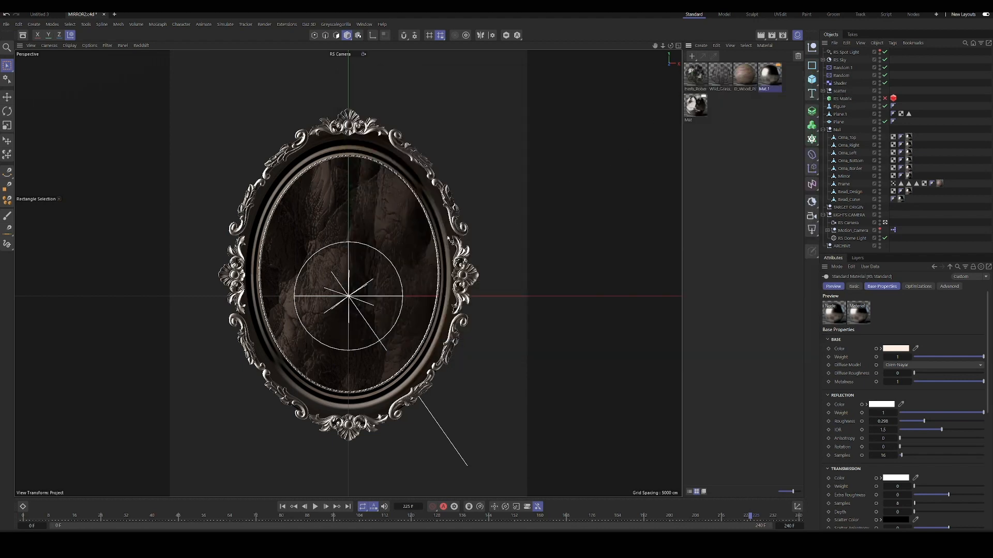
Open the Redshift RenderView and dock it beside the perspective viewport.
{"action": "left_click", "coordinate": [364, 24]}
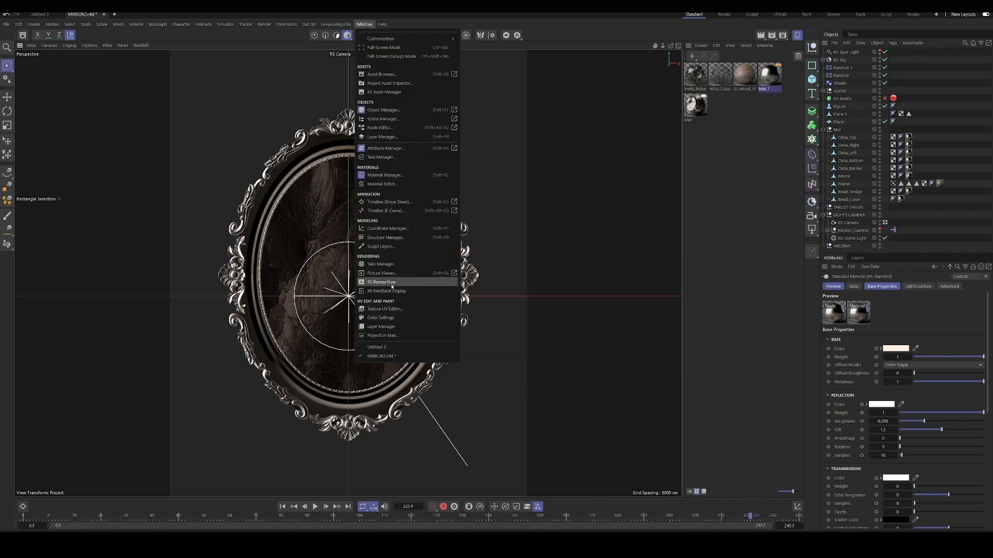
{"action": "left_click", "coordinate": [392, 282]}
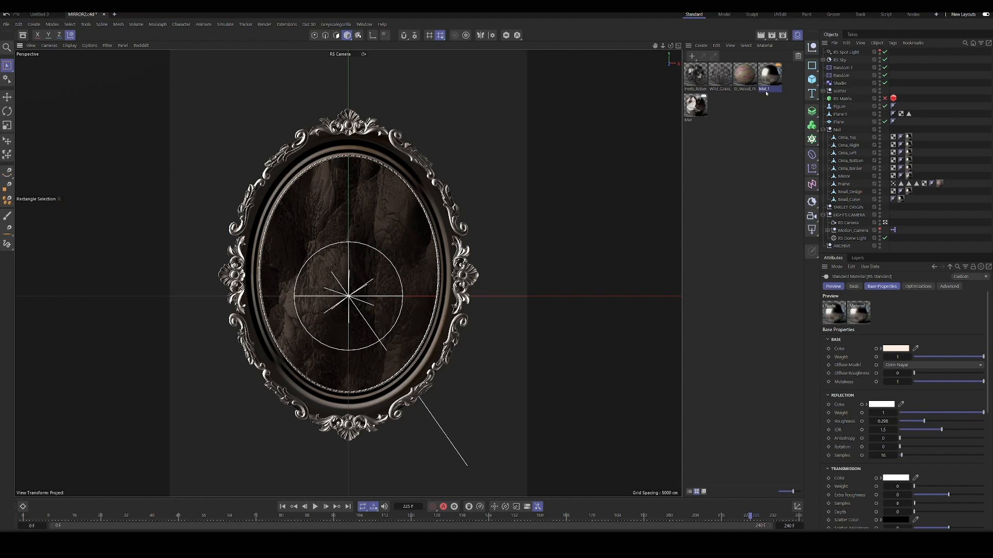
{"action": "left_click_drag", "start_coordinate": [440, 271], "coordinate": [413, 105]}
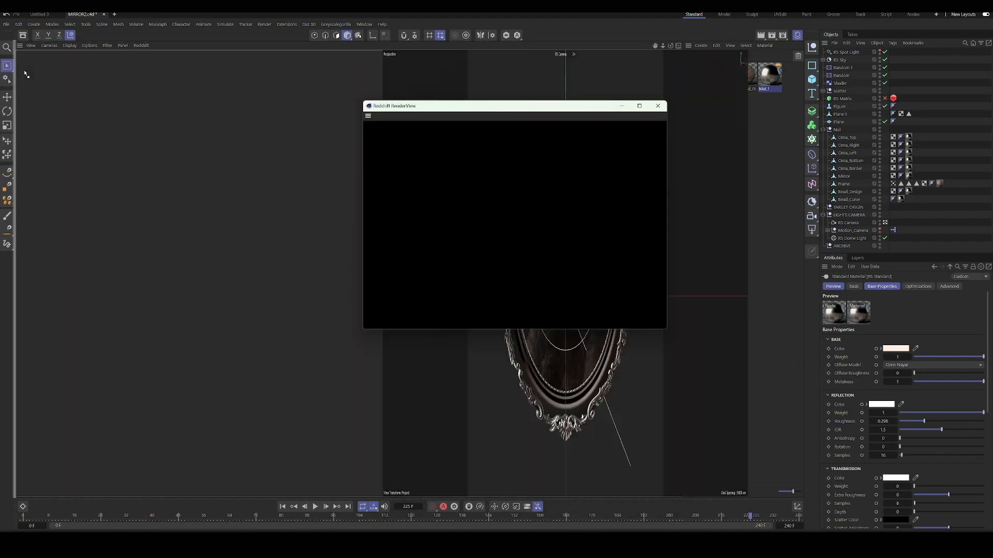
{"action": "left_click_drag", "start_coordinate": [25, 74], "coordinate": [83, 90]}
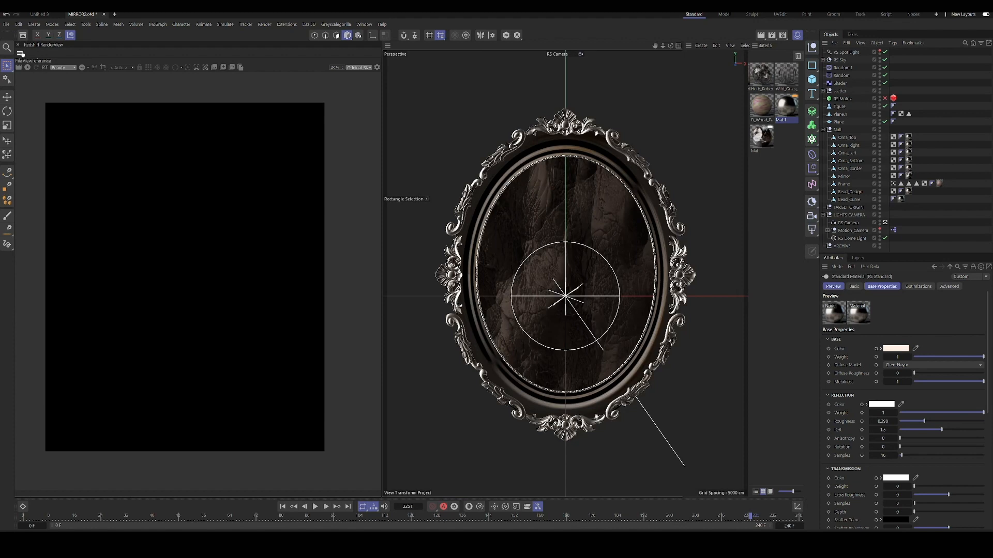
{"action": "left_click", "coordinate": [389, 46]}
Start the interactive Redshift render and frame the whole mirror in the RenderView.
{"action": "left_click", "coordinate": [27, 67]}
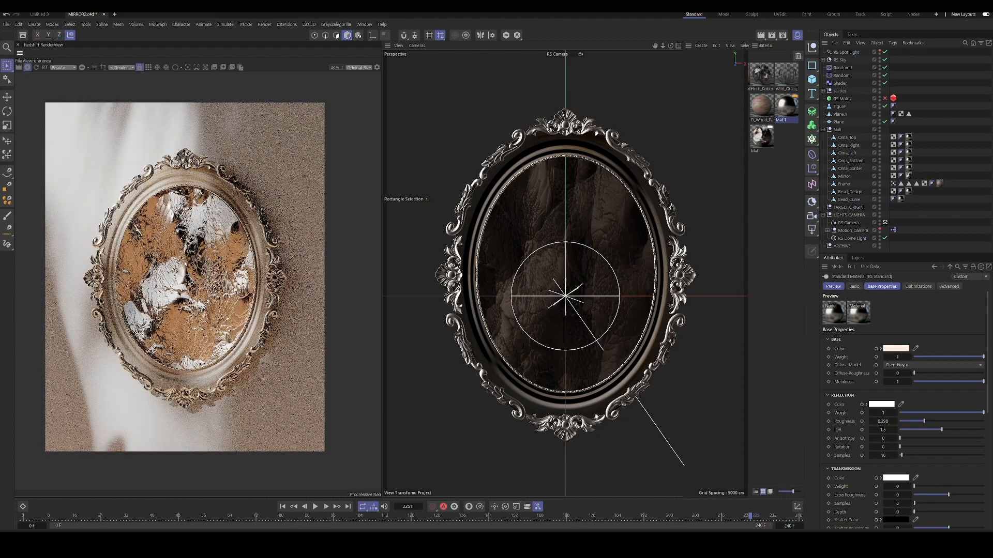
{"action": "scroll", "coordinate": [181, 260], "scroll_direction": "up", "scroll_amount": 1}
{"action": "middle_click_drag", "start_coordinate": [181, 260], "coordinate": [202, 265]}
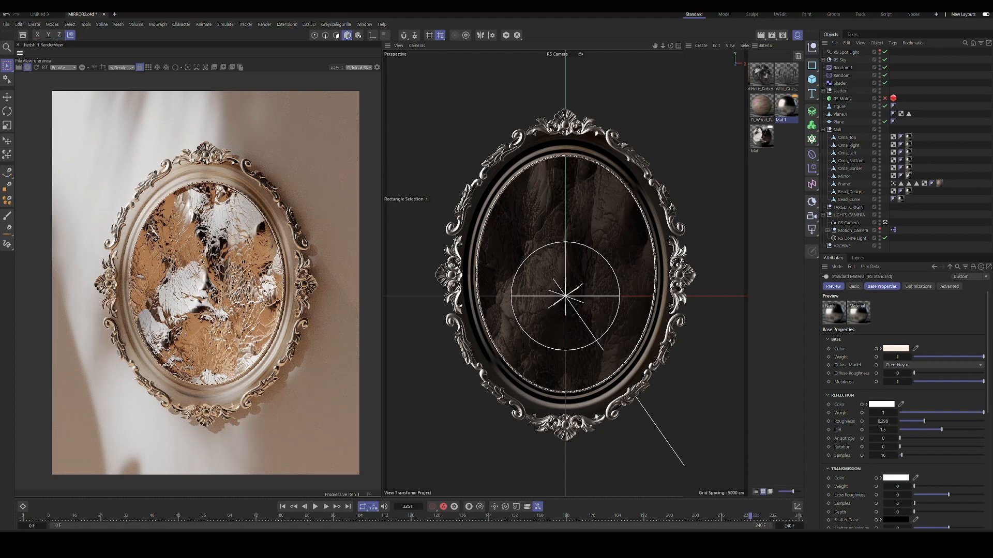
View the D_Wood_Painted_White_Worn material's shader graph, then close it.
{"action": "left_click", "coordinate": [762, 104]}
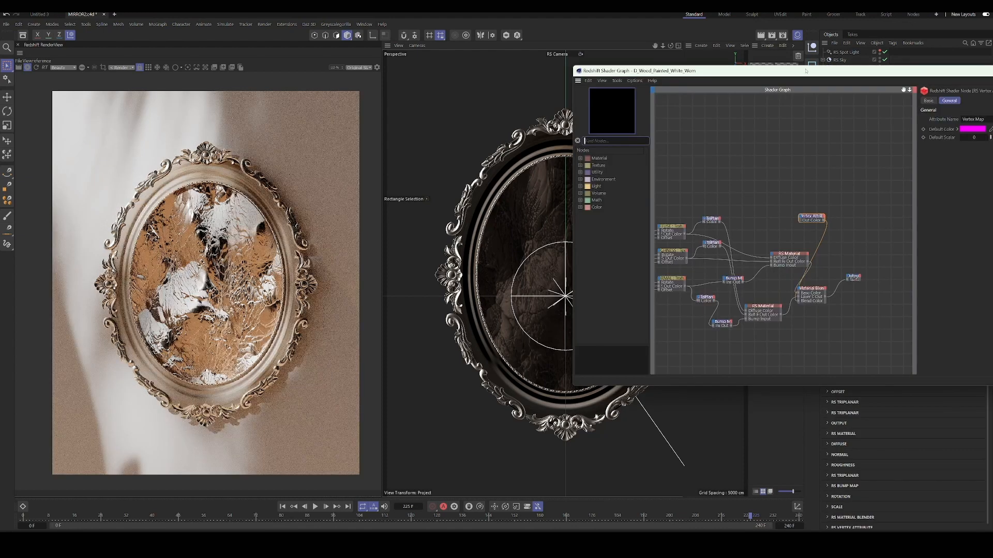
{"action": "left_click_drag", "start_coordinate": [806, 71], "coordinate": [640, 105]}
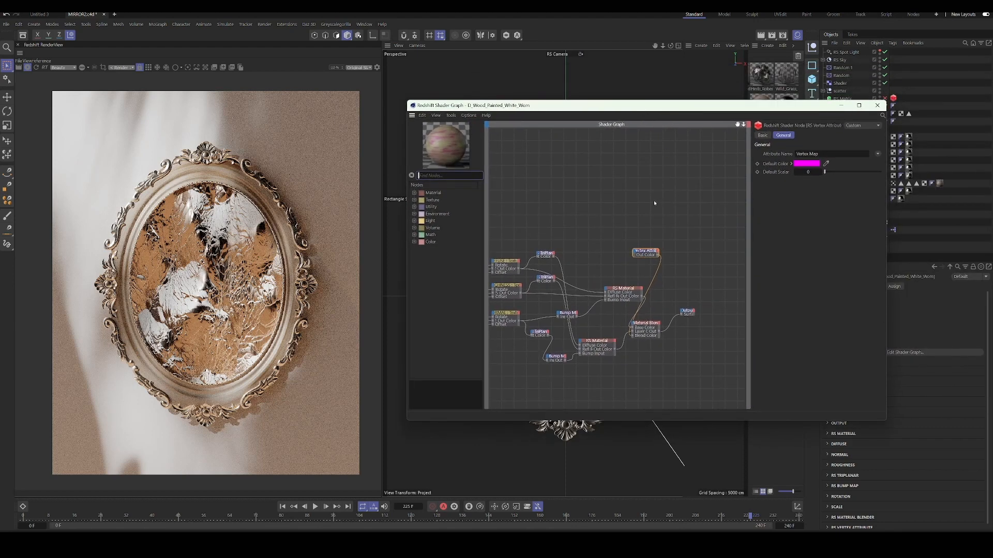
{"action": "middle_click_drag", "start_coordinate": [571, 260], "coordinate": [615, 224], "text": "alt"}
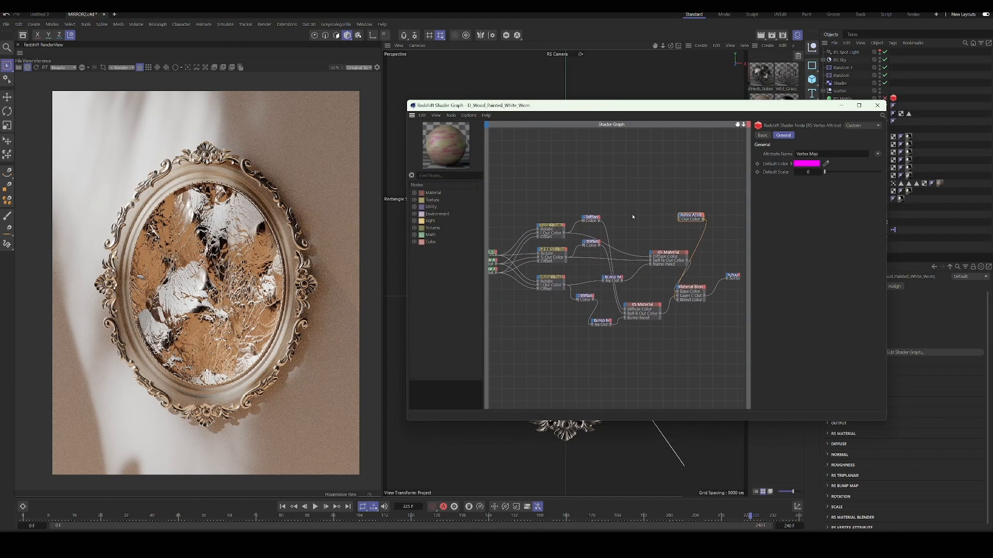
{"action": "left_click", "coordinate": [877, 106]}
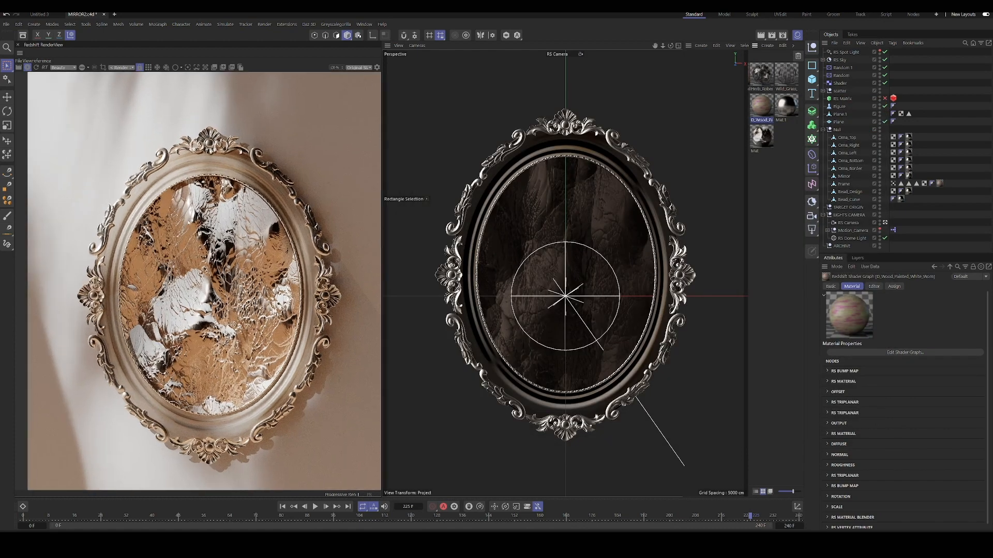
Inspect the painted wood frame up close in the RenderView.
{"action": "scroll", "coordinate": [175, 218], "scroll_direction": "up", "scroll_amount": 3}
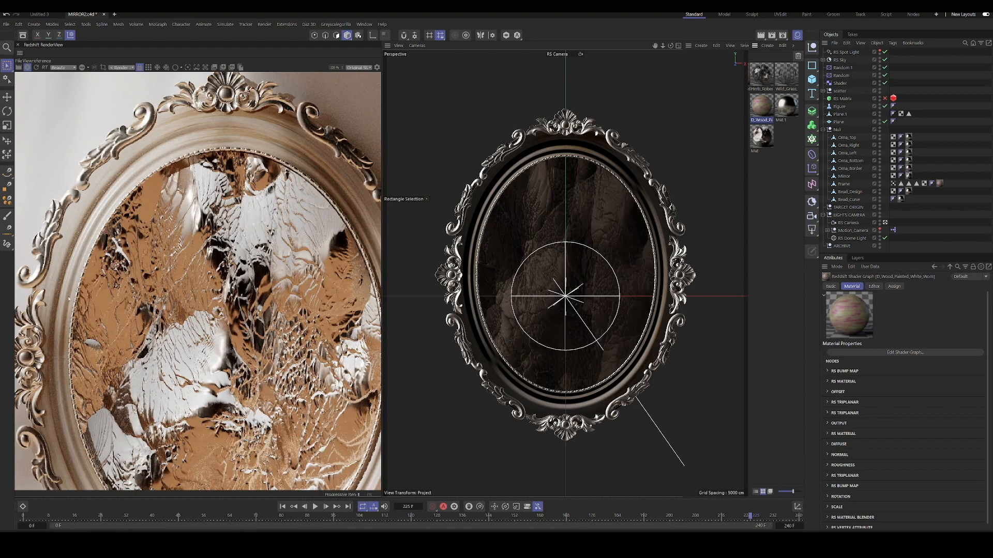
{"action": "scroll", "coordinate": [154, 153], "scroll_direction": "down", "scroll_amount": 4}
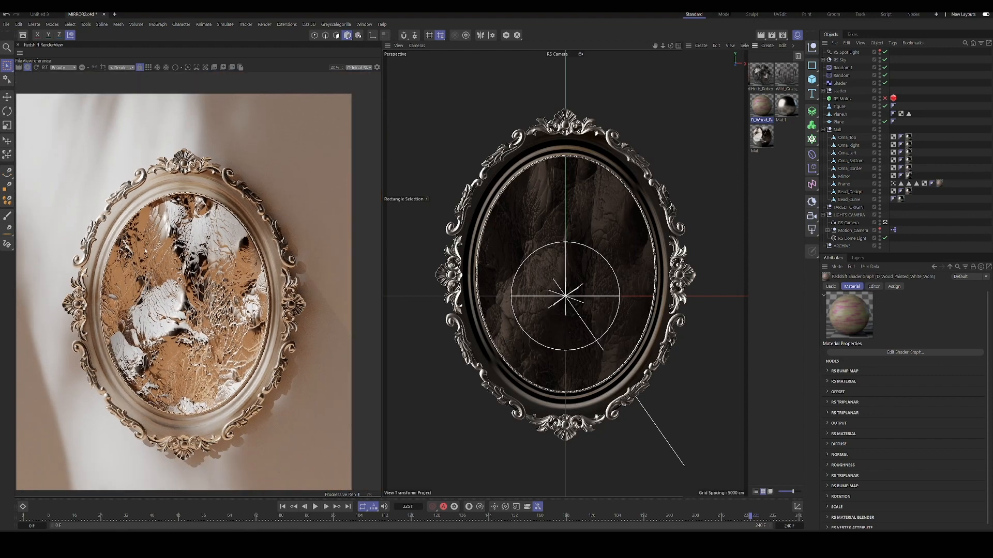
{"action": "scroll", "coordinate": [202, 269], "scroll_direction": "down", "scroll_amount": 1}
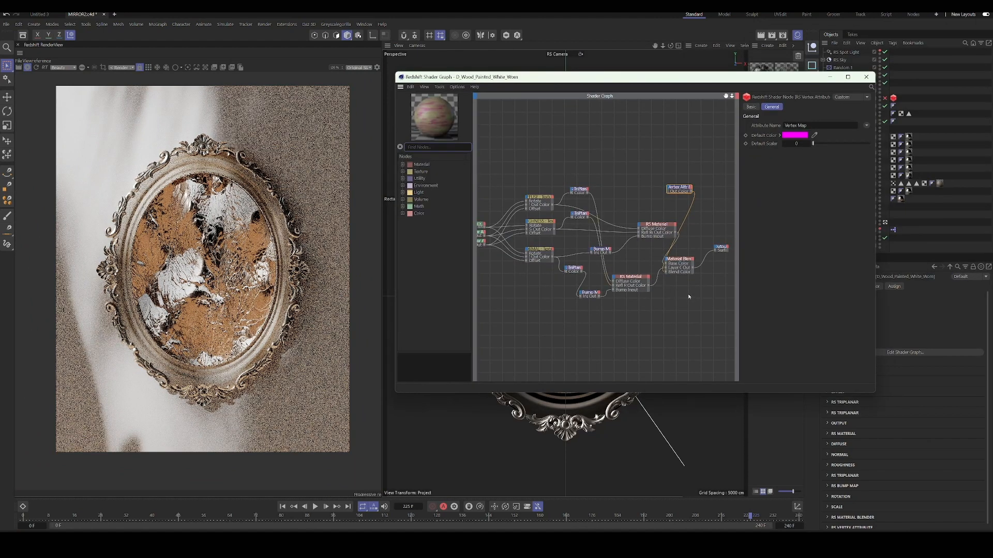
Examine how the wood shader graph blends its two RS Materials with triplanar textures, a Material Blender and a Vertex Attribute.
{"action": "left_click", "coordinate": [687, 293]}
{"action": "scroll", "coordinate": [696, 284], "scroll_direction": "up", "scroll_amount": 3}
{"action": "middle_click_drag", "start_coordinate": [696, 283], "coordinate": [637, 325]}
{"action": "middle_click_drag", "start_coordinate": [495, 272], "coordinate": [506, 268]}
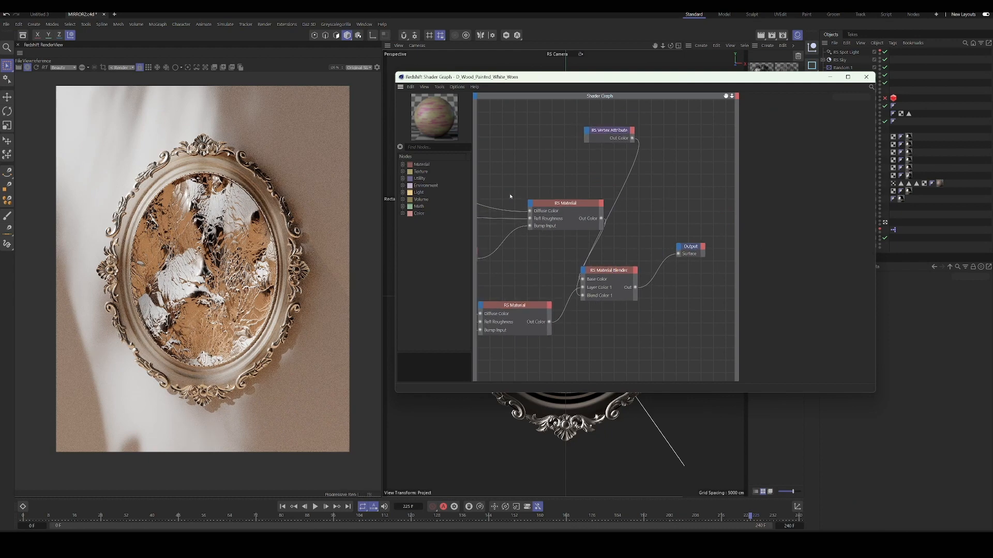
{"action": "middle_click_drag", "start_coordinate": [510, 177], "coordinate": [692, 180]}
{"action": "scroll", "coordinate": [532, 187], "scroll_direction": "down", "scroll_amount": 3}
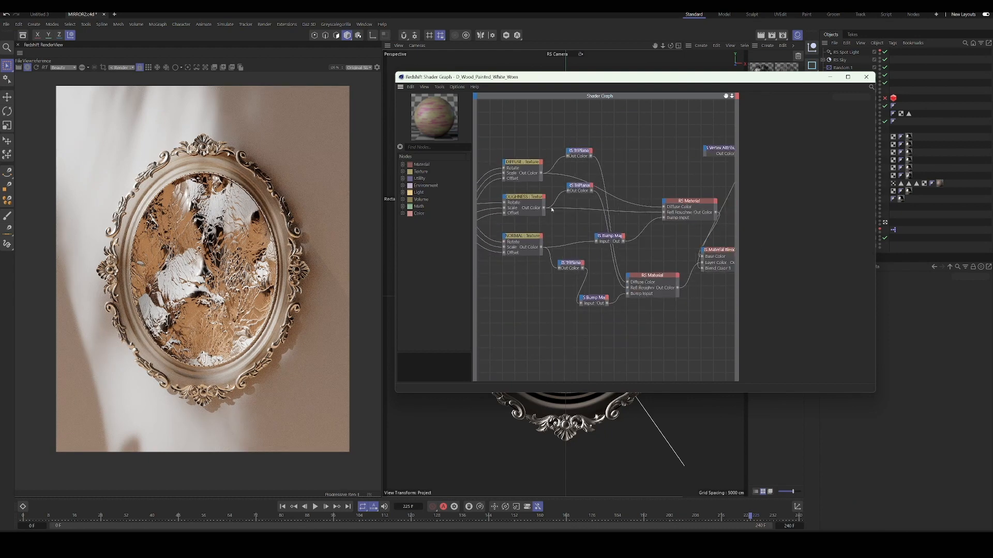
{"action": "middle_click_drag", "start_coordinate": [497, 272], "coordinate": [391, 319]}
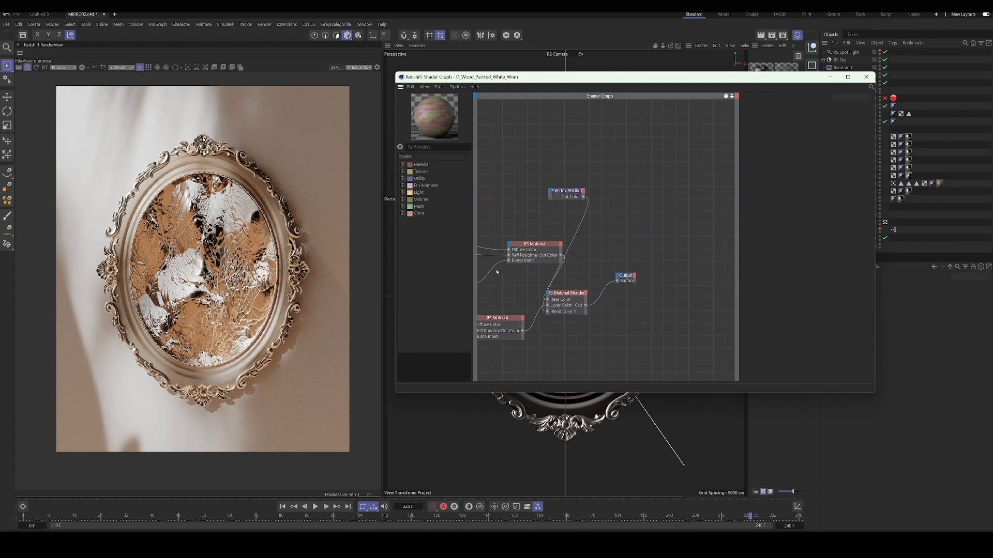
{"action": "left_click", "coordinate": [571, 195]}
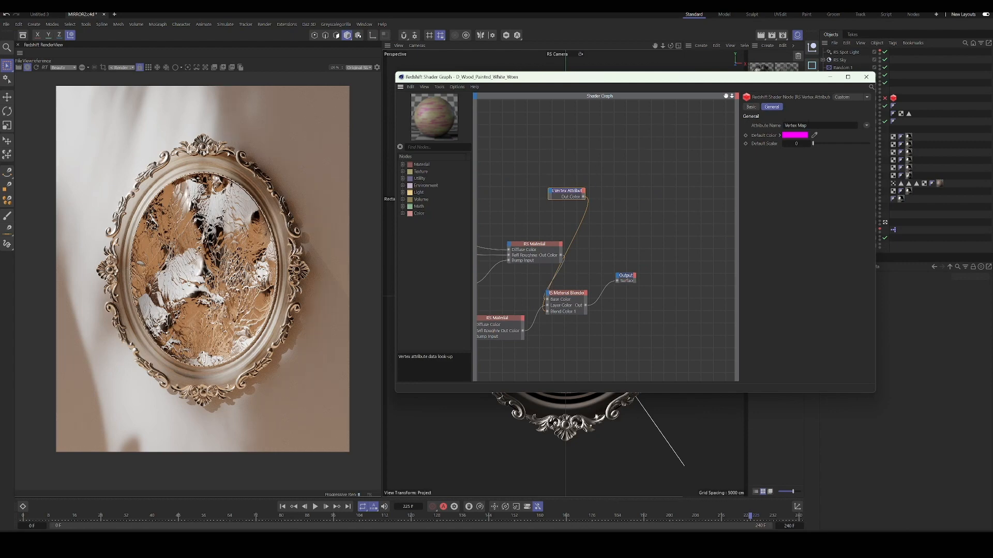
{"action": "left_click", "coordinate": [866, 77]}
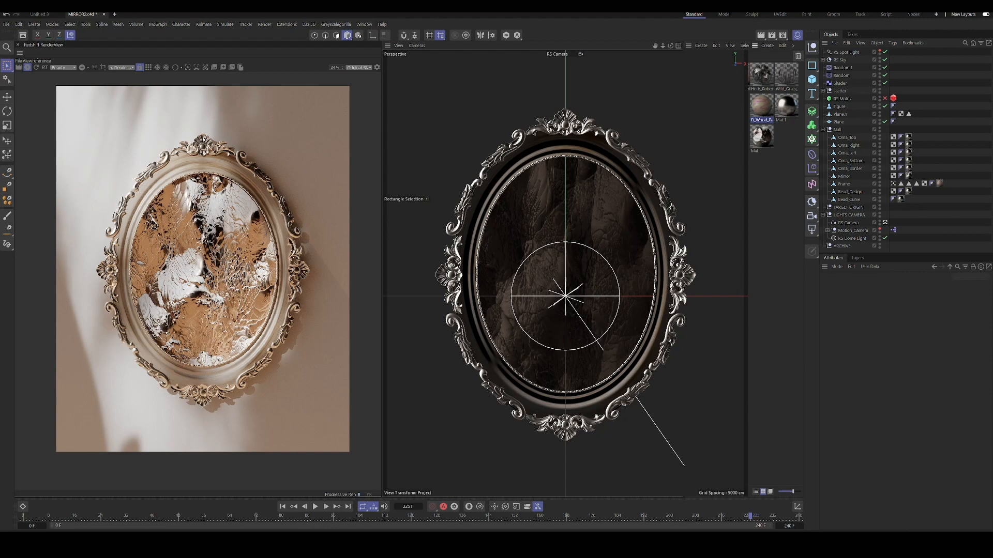
Inspect the side of the frame where the two wood materials blend, and stop the interactive render.
{"action": "scroll", "coordinate": [115, 272], "scroll_direction": "up", "scroll_amount": 5}
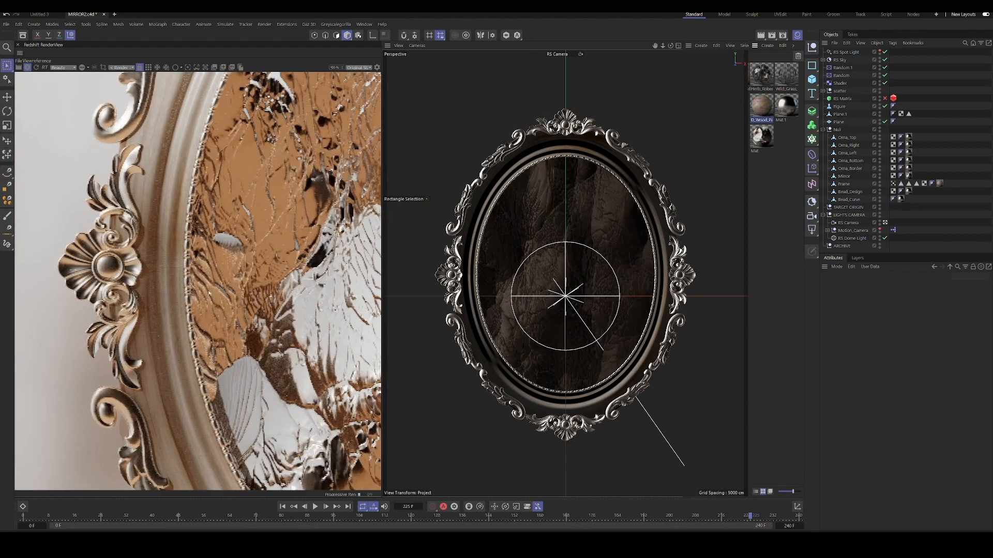
{"action": "scroll", "coordinate": [157, 273], "scroll_direction": "down", "scroll_amount": 2}
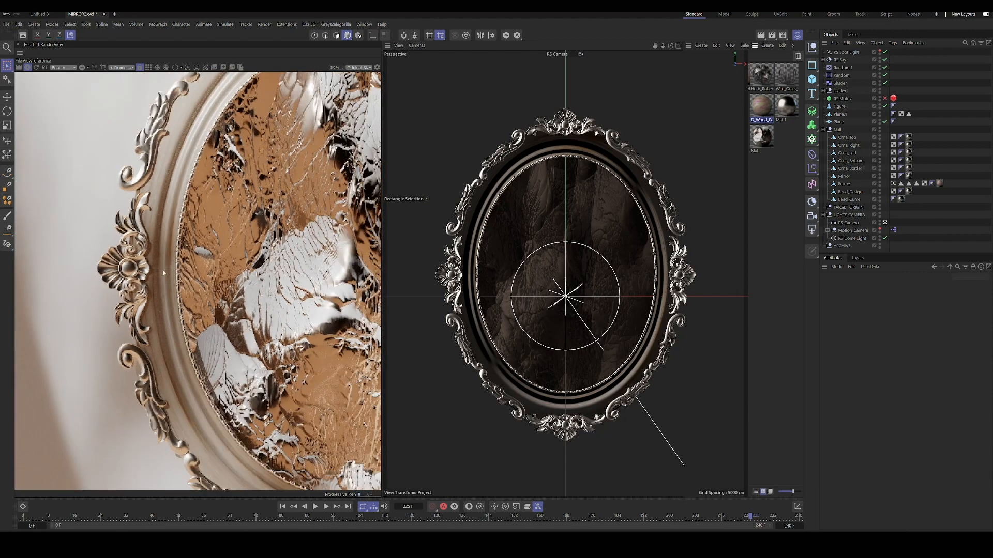
{"action": "scroll", "coordinate": [168, 275], "scroll_direction": "down", "scroll_amount": 5}
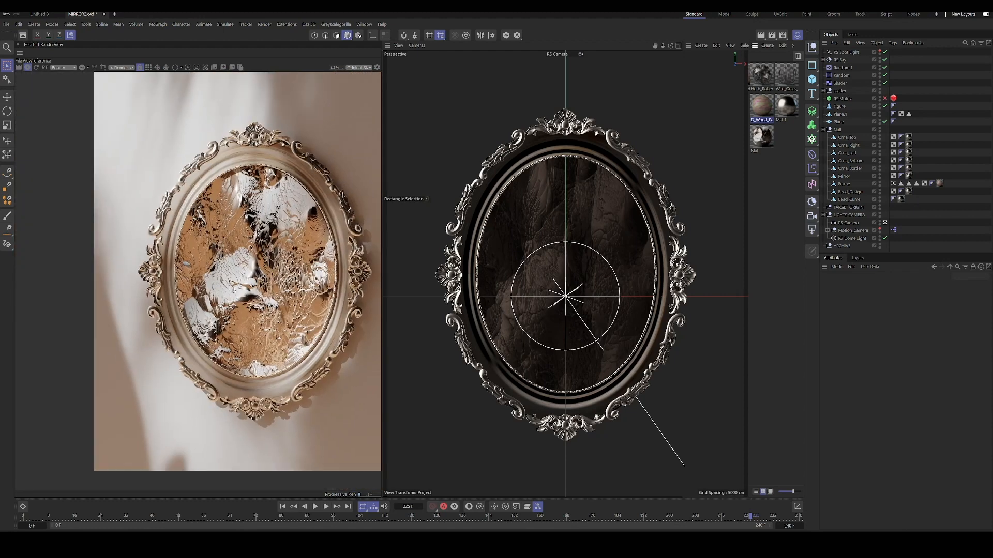
{"action": "left_click", "coordinate": [27, 67]}
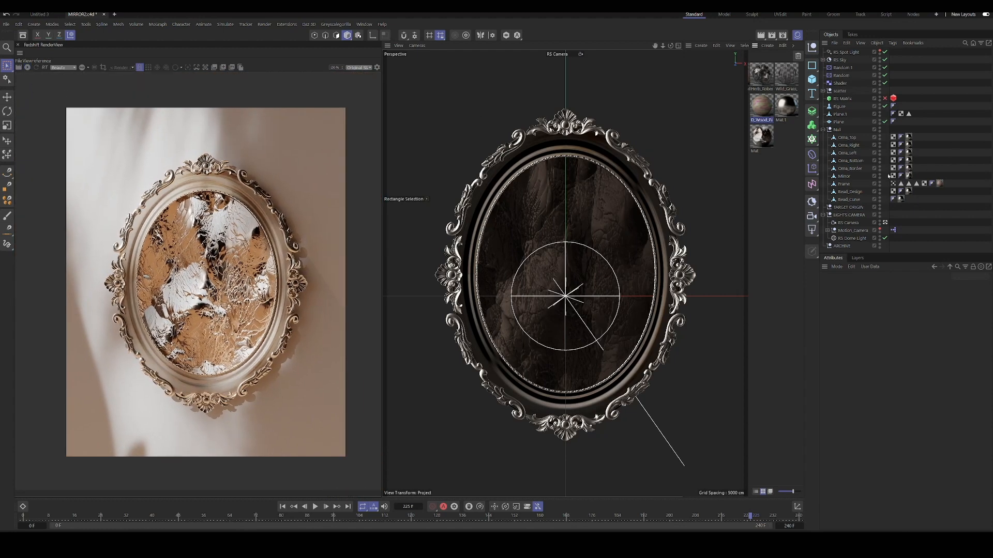
Display the Frame object's Vertex Map in the viewport, examine its painted area, and clear the selection.
{"action": "left_click", "coordinate": [639, 182]}
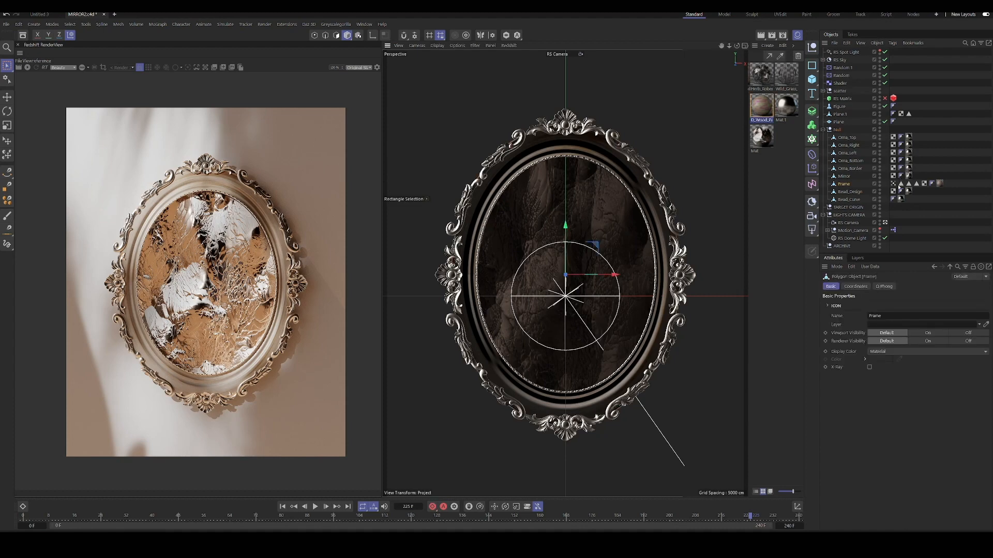
{"action": "left_click", "coordinate": [893, 183]}
{"action": "scroll", "coordinate": [470, 272], "scroll_direction": "up", "scroll_amount": 4}
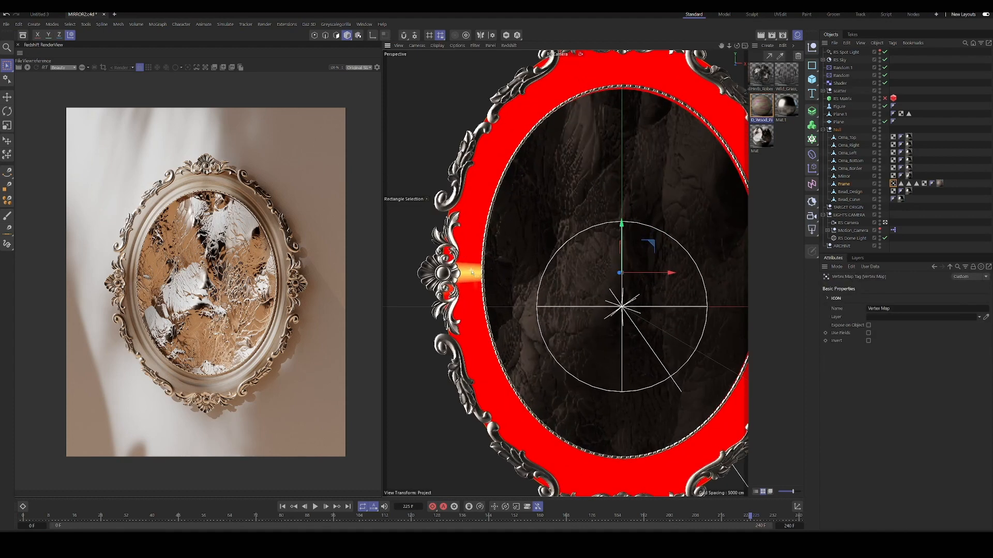
{"action": "scroll", "coordinate": [472, 272], "scroll_direction": "down", "scroll_amount": 2}
{"action": "scroll", "coordinate": [475, 274], "scroll_direction": "down", "scroll_amount": 2}
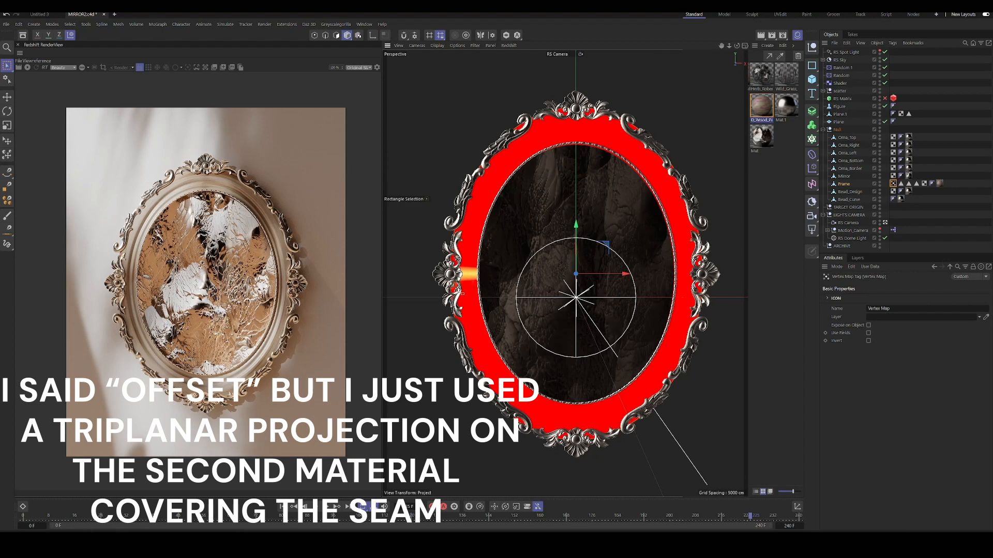
{"action": "left_click", "coordinate": [929, 173]}
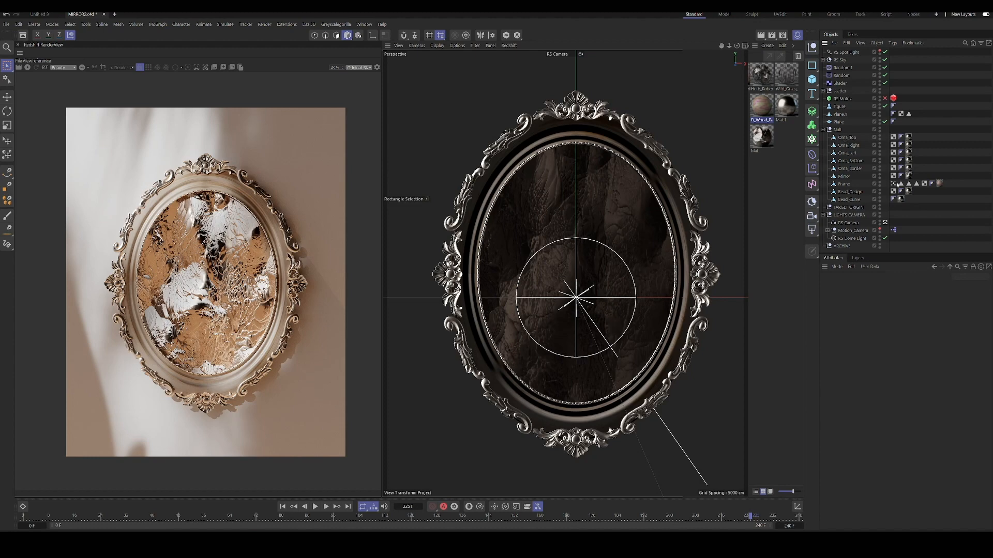
Leave the RS Camera view and examine the scene layout with the Figure object selected as a scale reference.
{"action": "left_click", "coordinate": [885, 223]}
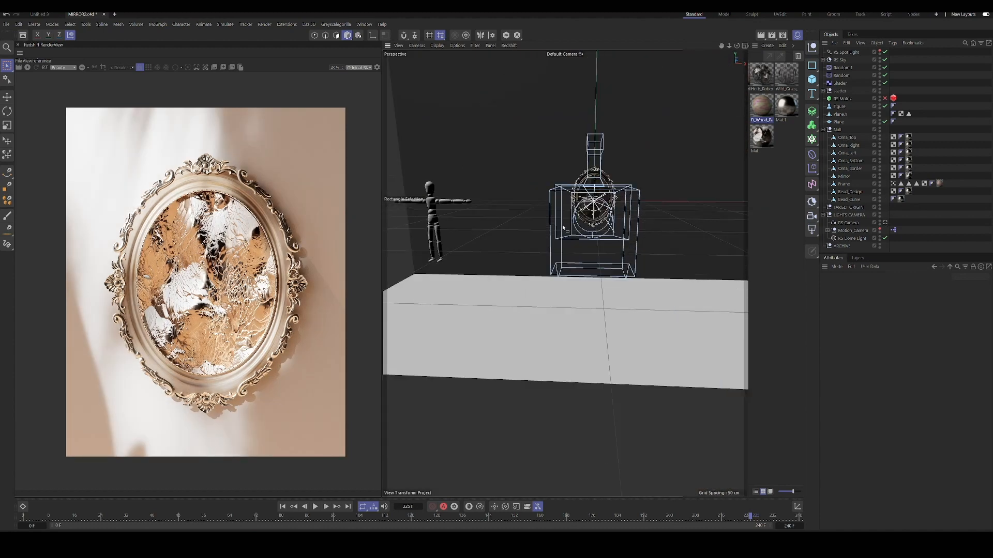
{"action": "left_click_drag", "start_coordinate": [539, 252], "coordinate": [509, 251], "text": "alt"}
{"action": "right_click_drag", "start_coordinate": [517, 252], "coordinate": [586, 241], "text": "alt"}
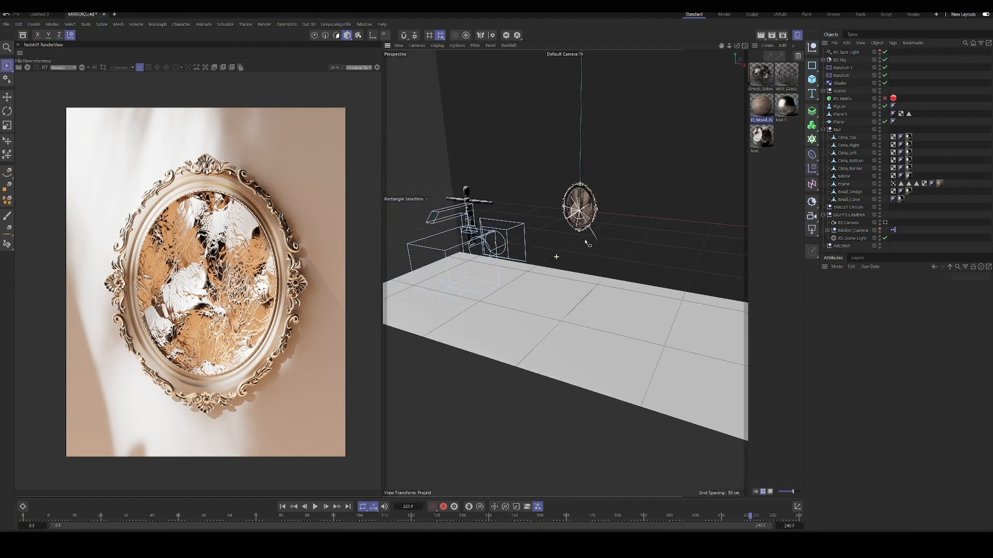
{"action": "left_click", "coordinate": [467, 195]}
{"action": "left_click_drag", "start_coordinate": [617, 218], "coordinate": [643, 219], "text": "alt"}
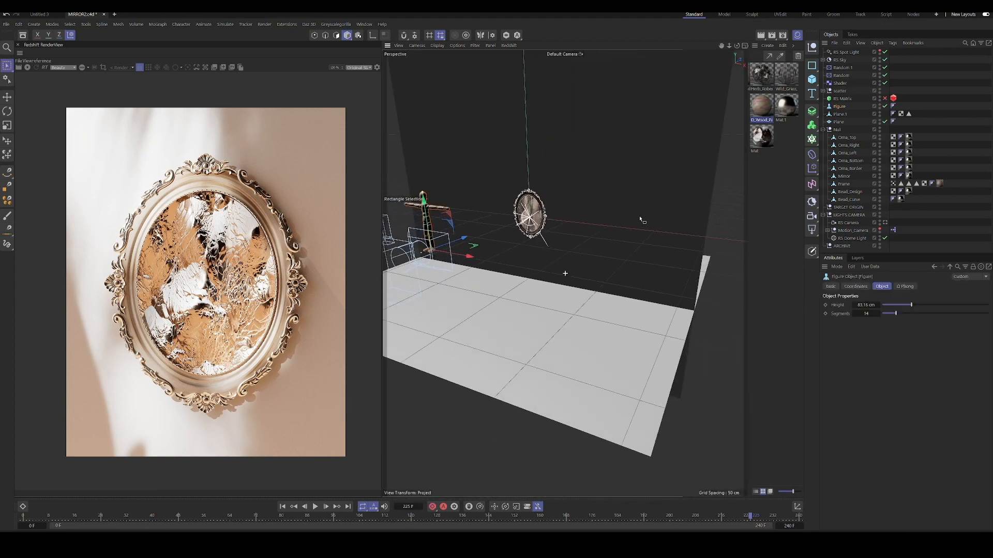
{"action": "right_click_drag", "start_coordinate": [642, 219], "coordinate": [622, 224], "text": "alt"}
{"action": "left_click_drag", "start_coordinate": [621, 223], "coordinate": [594, 245], "text": "alt"}
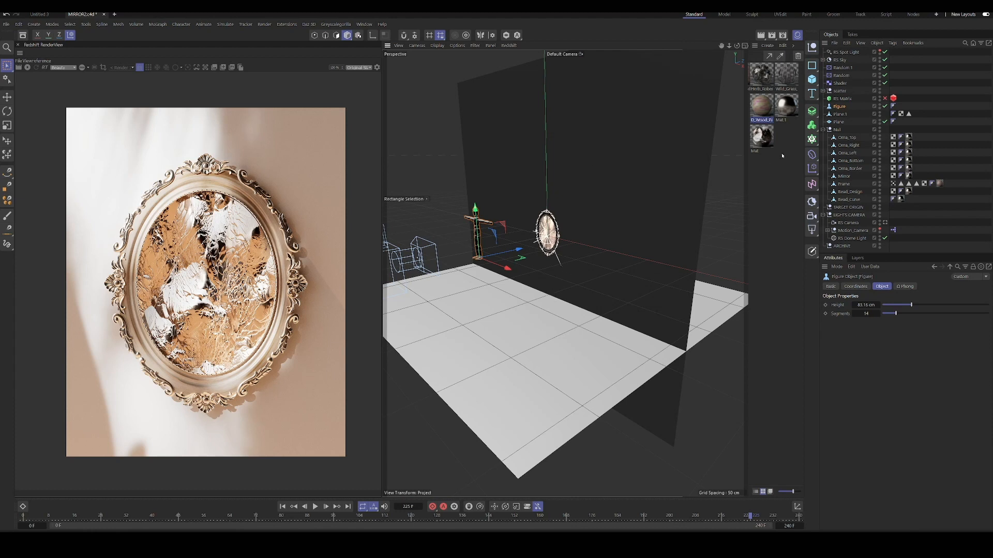
Select the RS Spot Light and examine its cone in the scene and its texture file path.
{"action": "left_click", "coordinate": [848, 52]}
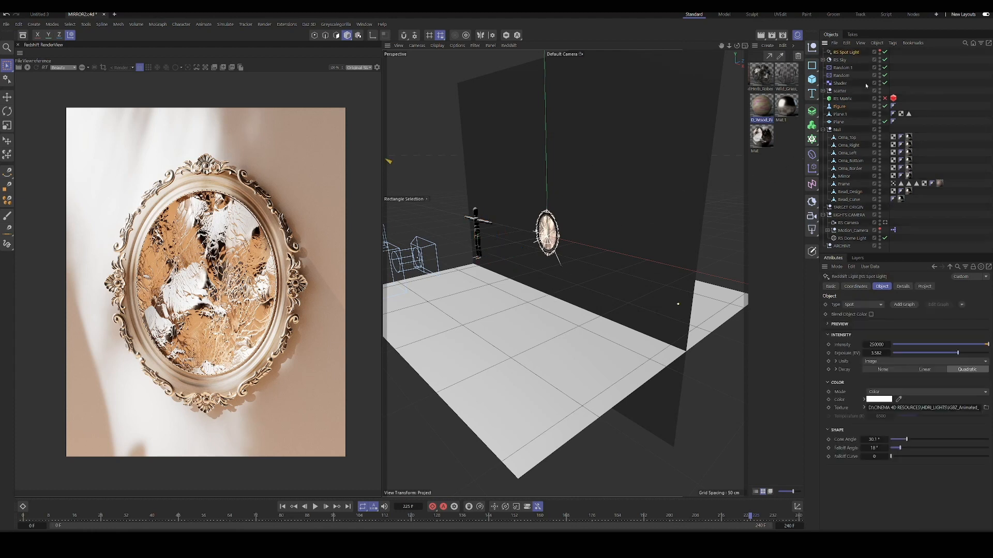
{"action": "scroll", "coordinate": [519, 326], "scroll_direction": "down", "scroll_amount": 10}
{"action": "middle_click_drag", "start_coordinate": [519, 326], "coordinate": [571, 395], "text": "alt"}
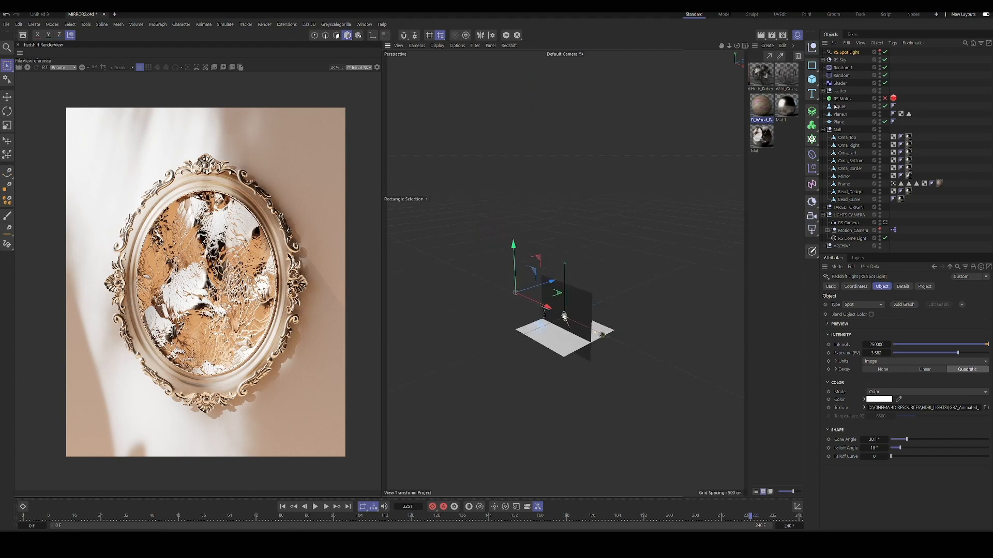
{"action": "scroll", "coordinate": [574, 272], "scroll_direction": "up", "scroll_amount": 8}
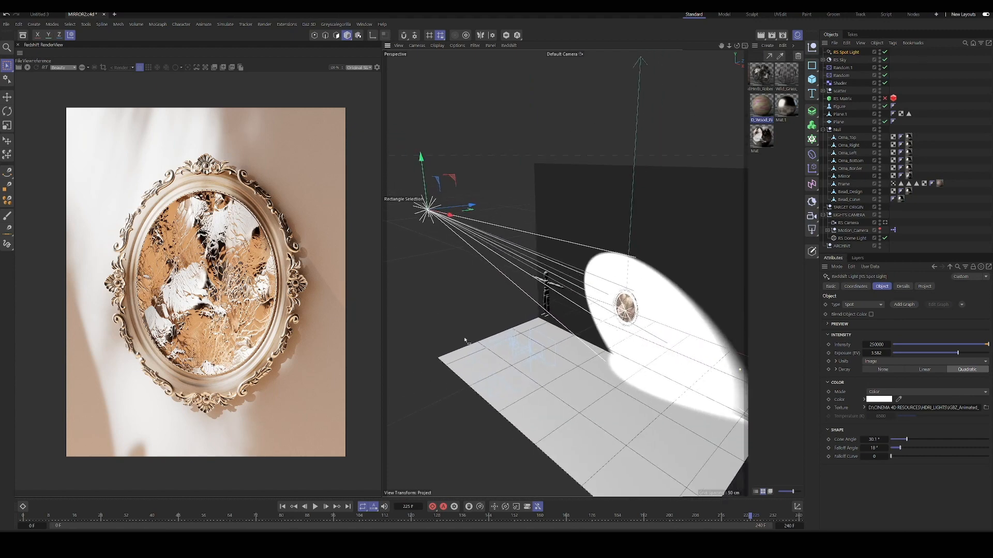
{"action": "triple_click", "coordinate": [923, 408]}
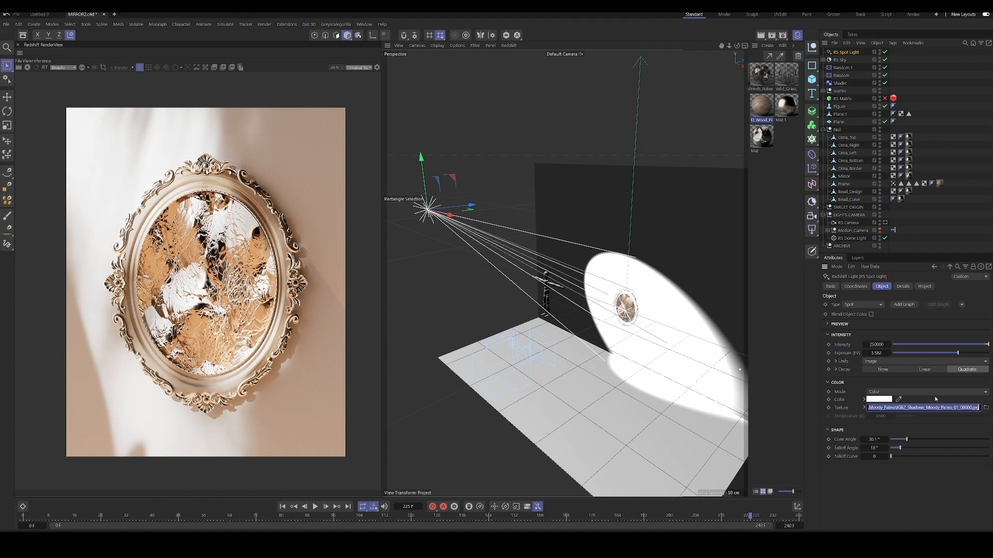
{"action": "key", "text": "Return"}
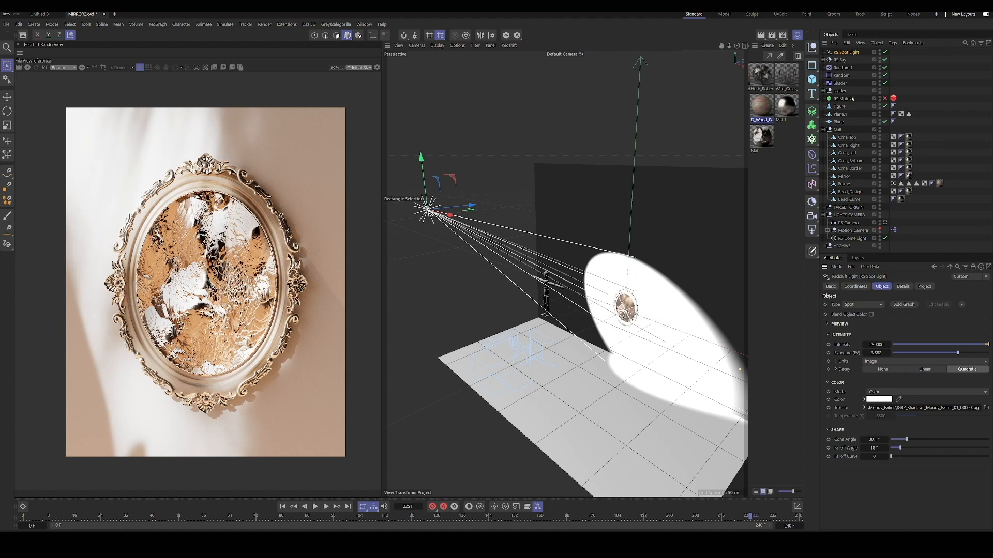
Examine the RS Sky's sky and sun settings and the RS Dome Light's intensity and texture.
{"action": "left_click", "coordinate": [823, 60]}
{"action": "left_click", "coordinate": [845, 60]}
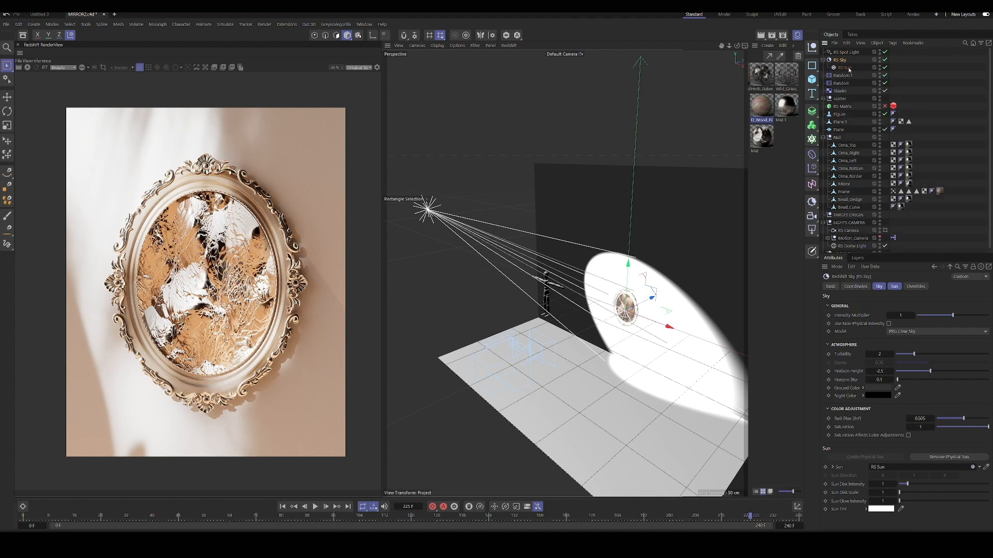
{"action": "left_click", "coordinate": [823, 60]}
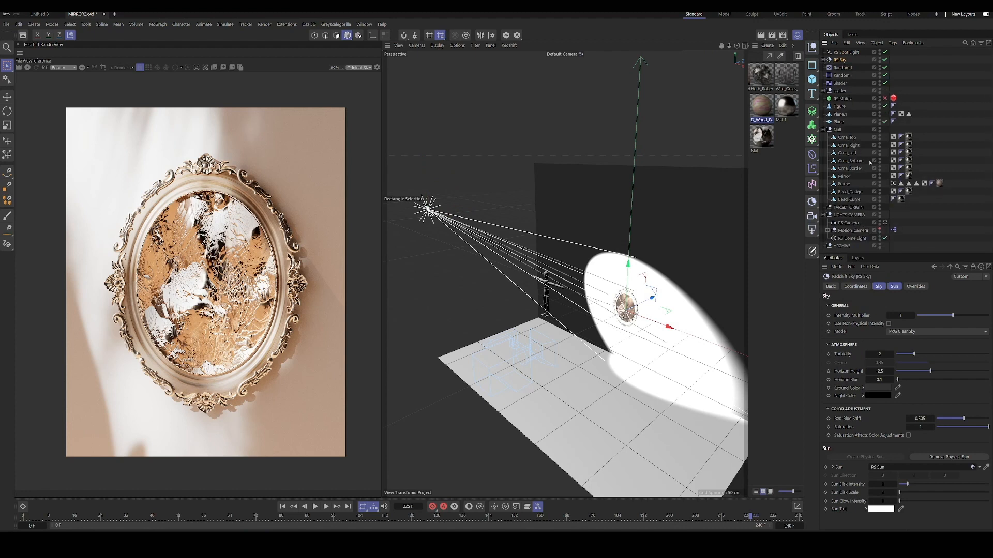
{"action": "left_click", "coordinate": [852, 238]}
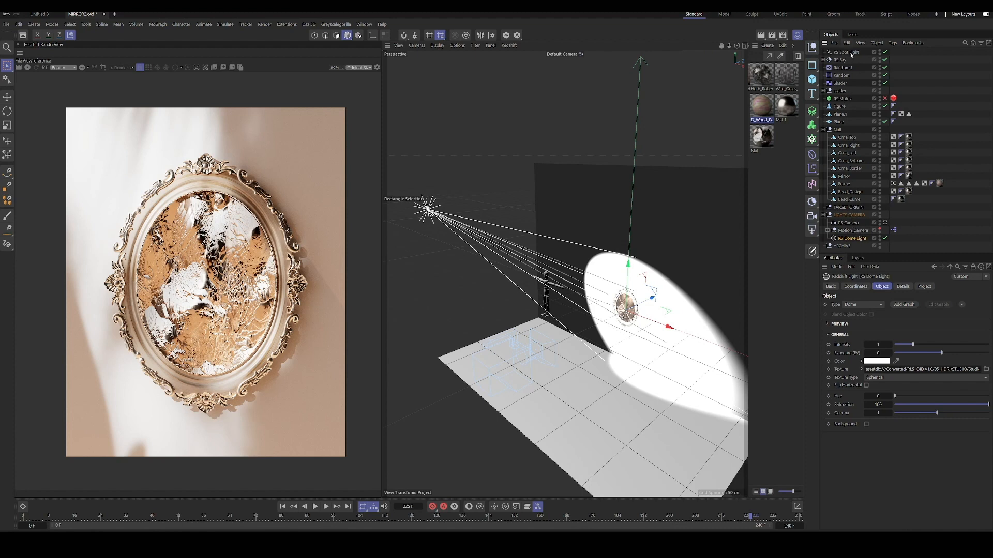
Return to the RS Camera view, enable RS Matrix to scatter the plants on the wall, and start the interactive render.
{"action": "left_click", "coordinate": [886, 223]}
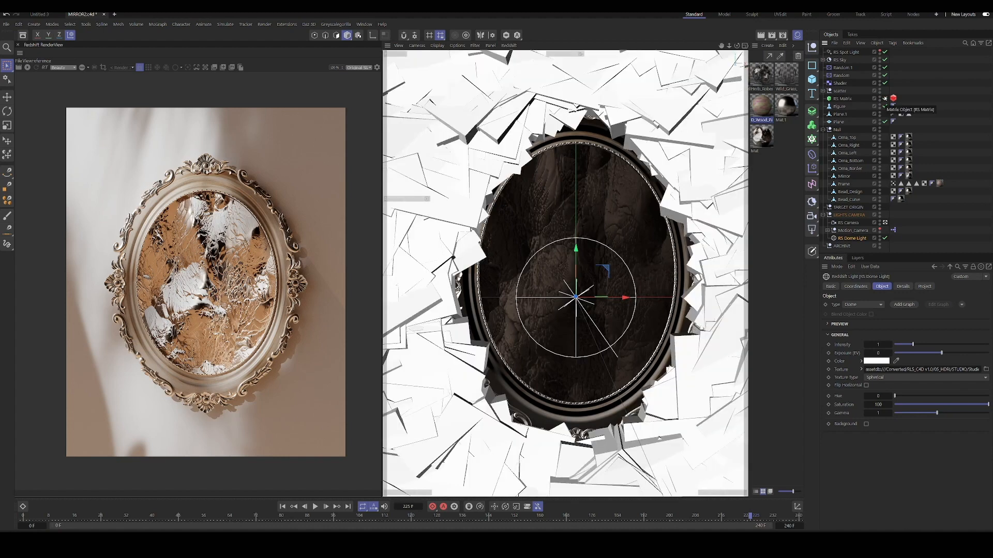
{"action": "left_click", "coordinate": [844, 100]}
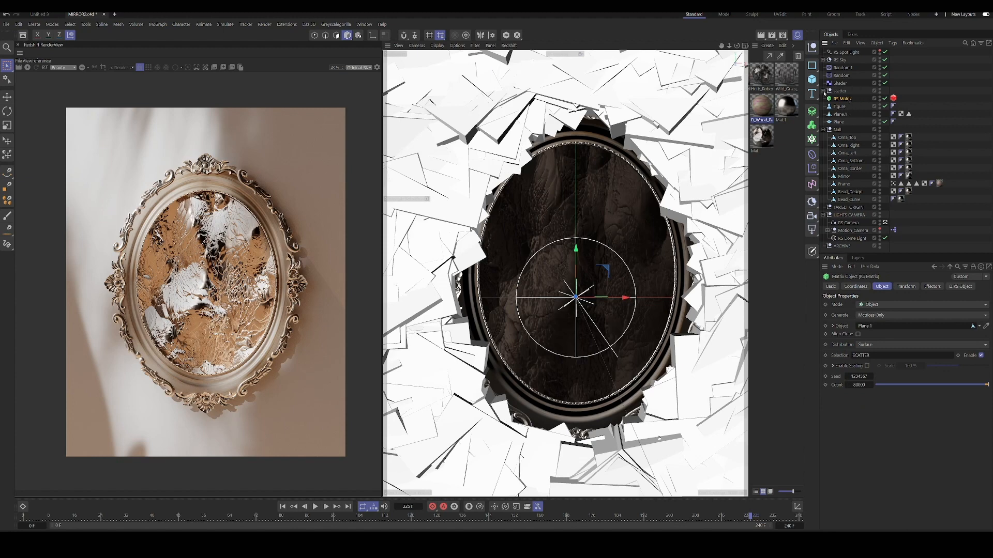
{"action": "left_click", "coordinate": [823, 91]}
{"action": "left_click", "coordinate": [822, 91]}
{"action": "left_click", "coordinate": [29, 68]}
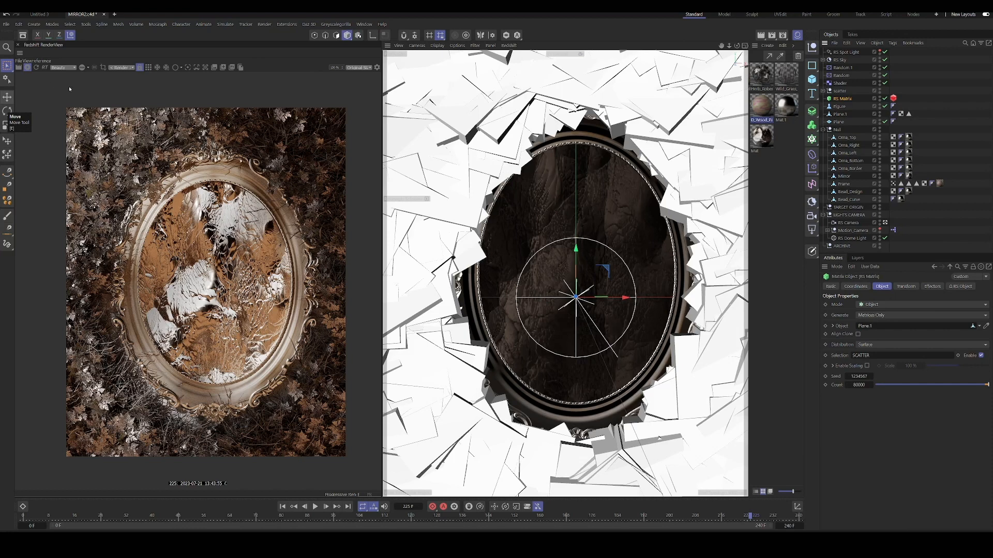
Disable RS Matrix in the running interactive render to compare the bare wall, and stop the render.
{"action": "left_click", "coordinate": [29, 67]}
{"action": "left_click", "coordinate": [27, 66]}
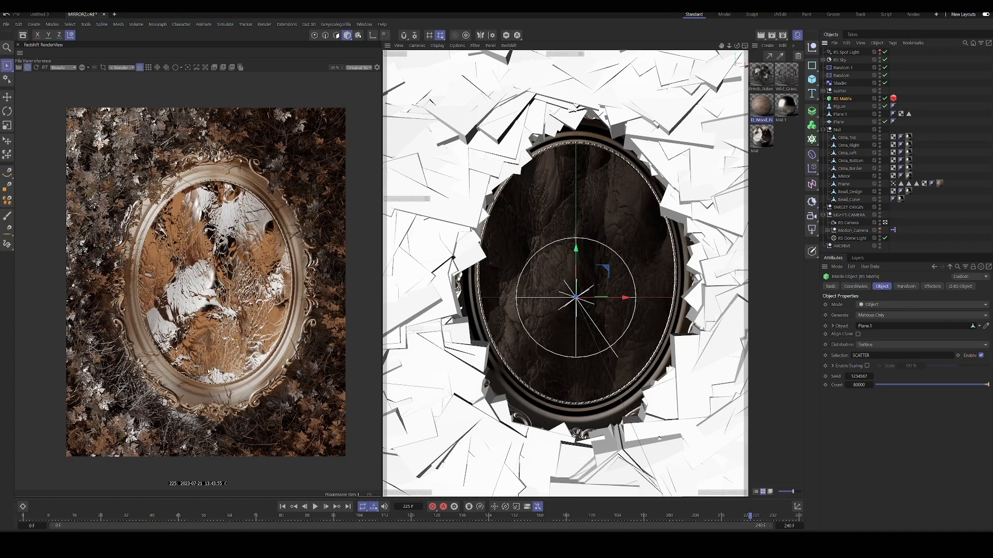
{"action": "left_click", "coordinate": [885, 98]}
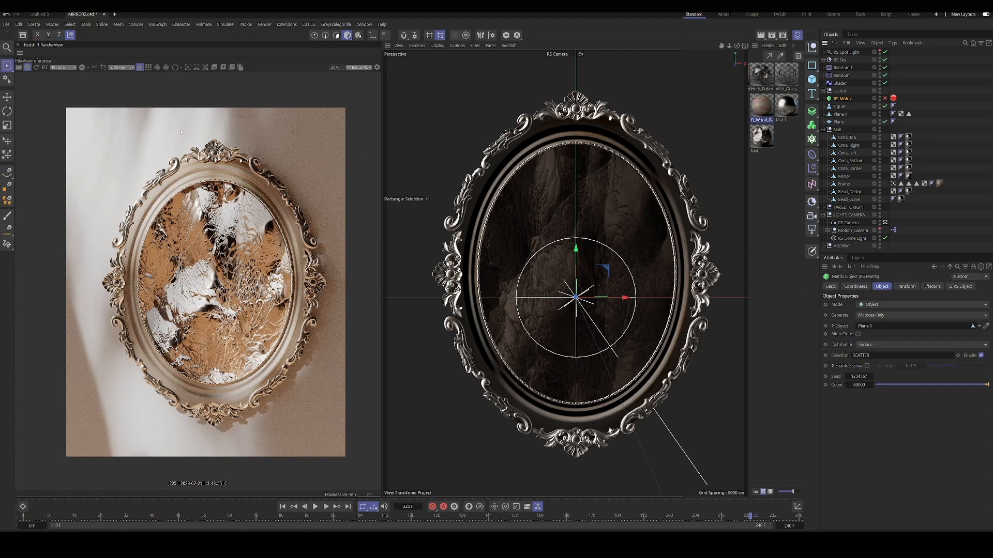
{"action": "left_click", "coordinate": [30, 68]}
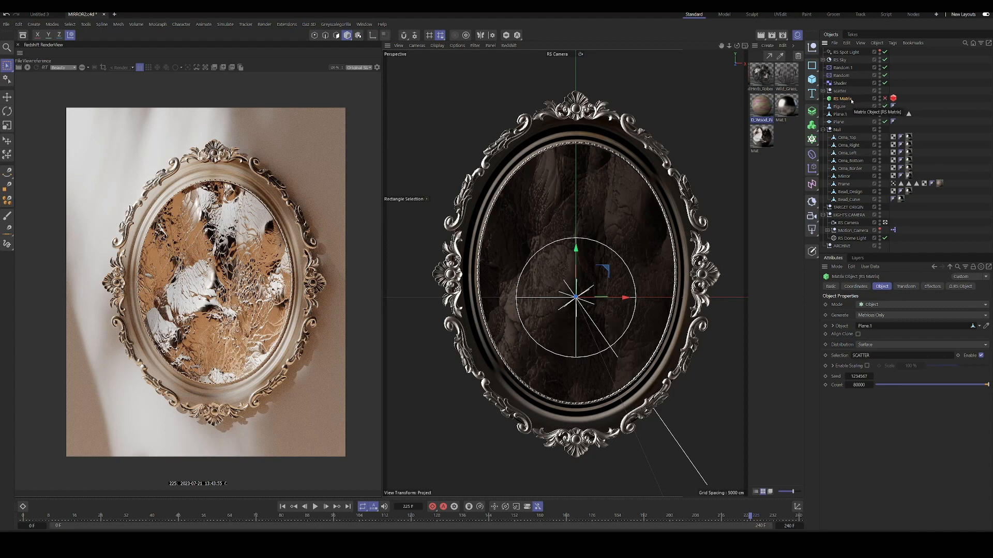
{"action": "left_click", "coordinate": [812, 111]}
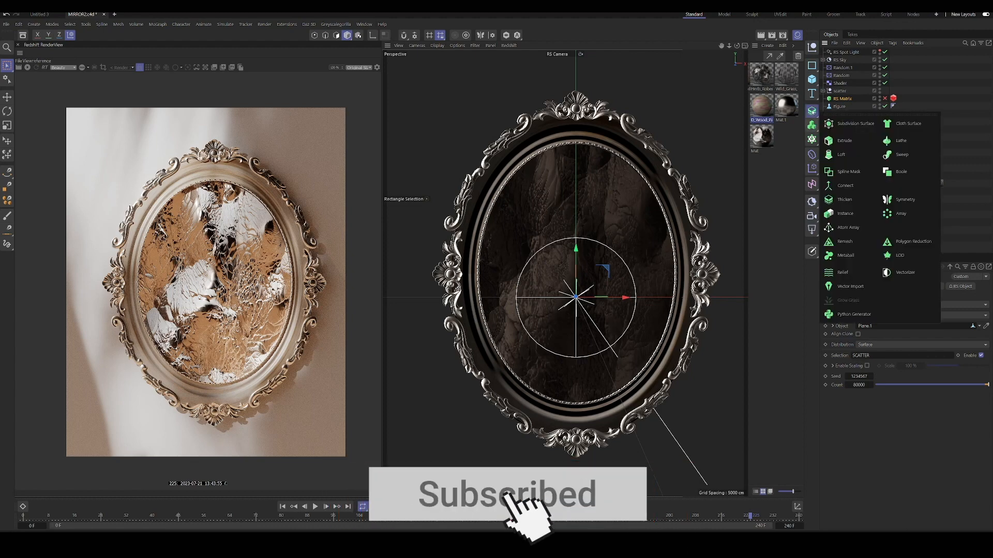
{"action": "left_click", "coordinate": [812, 126]}
{"action": "left_click", "coordinate": [812, 139]}
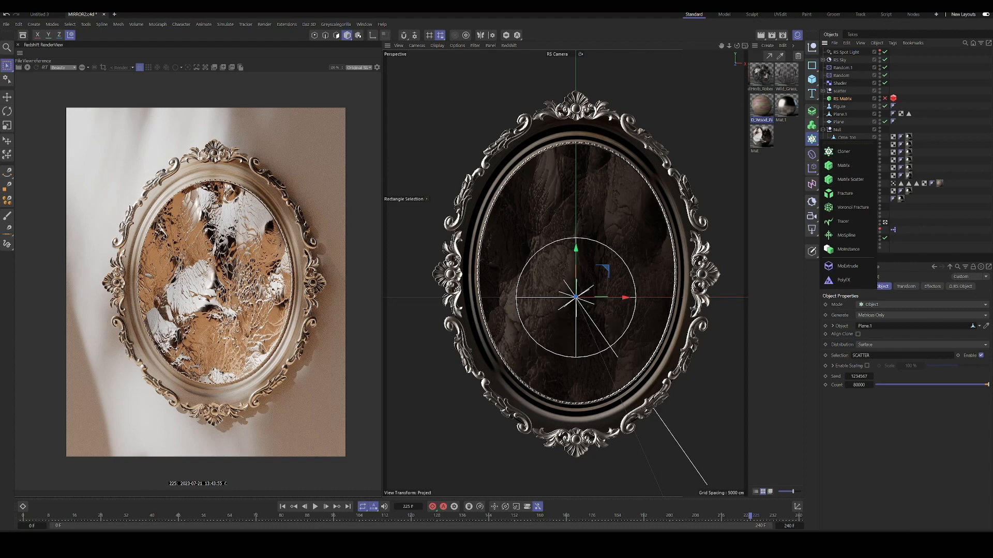
{"action": "key", "text": "Escape"}
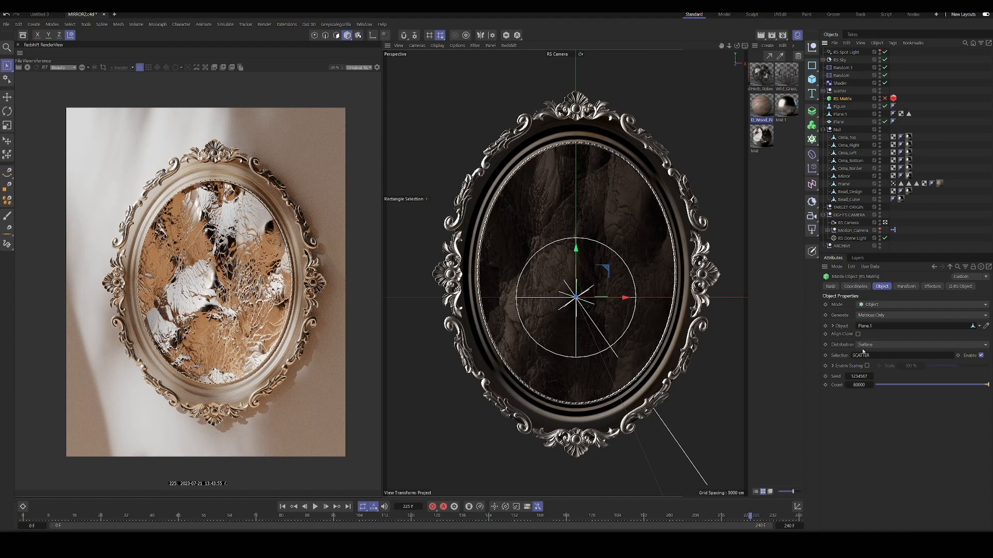
Select the Plane.1 object and turn off texture display in the viewport.
{"action": "left_click", "coordinate": [842, 114]}
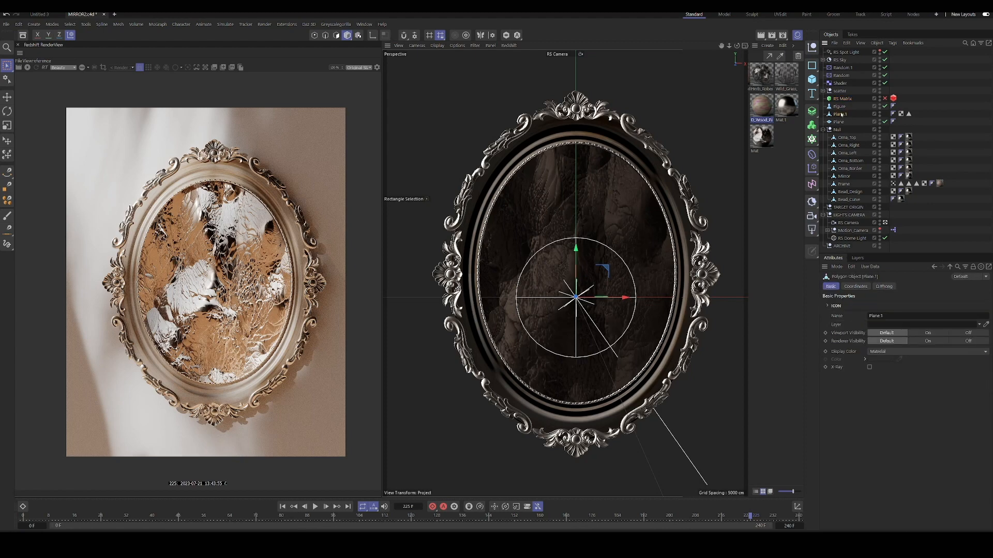
{"action": "left_click", "coordinate": [456, 45]}
{"action": "left_click", "coordinate": [472, 203]}
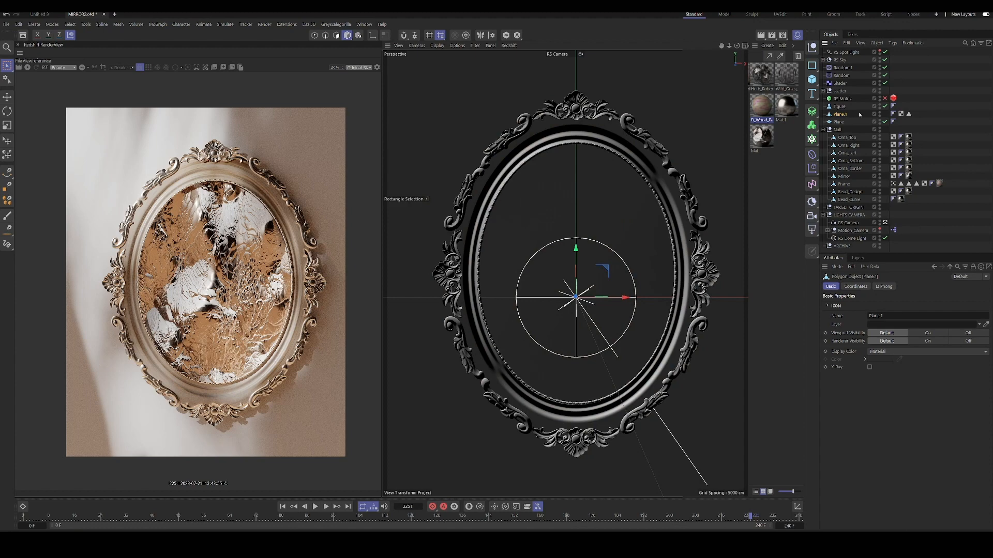
Examine the polygons stored in Plane.1's SCATTER selection tag in polygon mode, and return to model mode.
{"action": "left_click", "coordinate": [908, 114]}
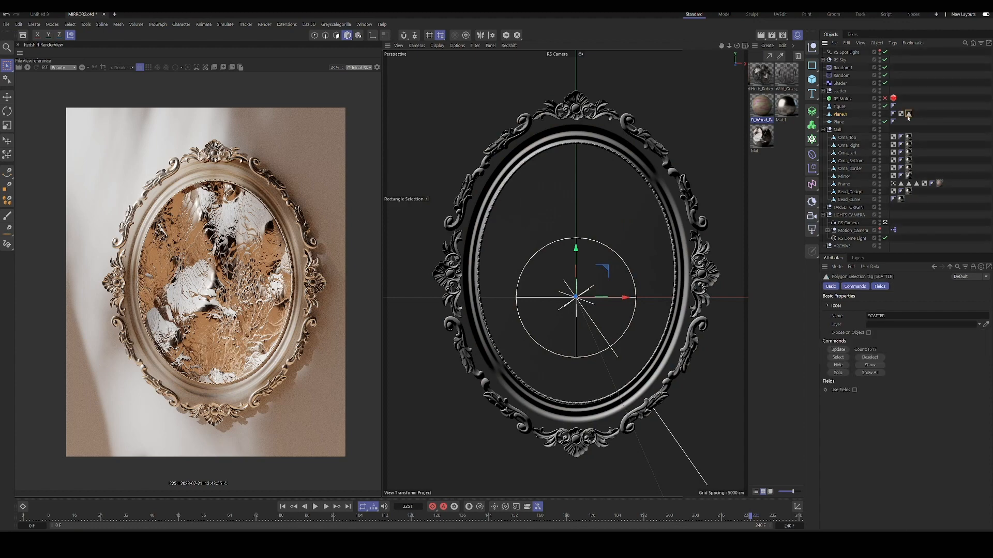
{"action": "left_click", "coordinate": [337, 35]}
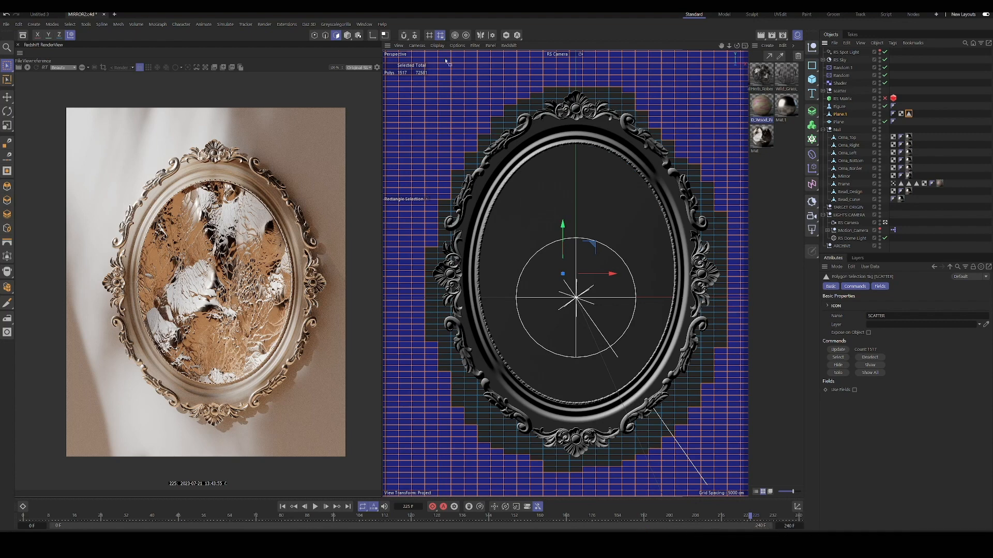
{"action": "left_click", "coordinate": [347, 35]}
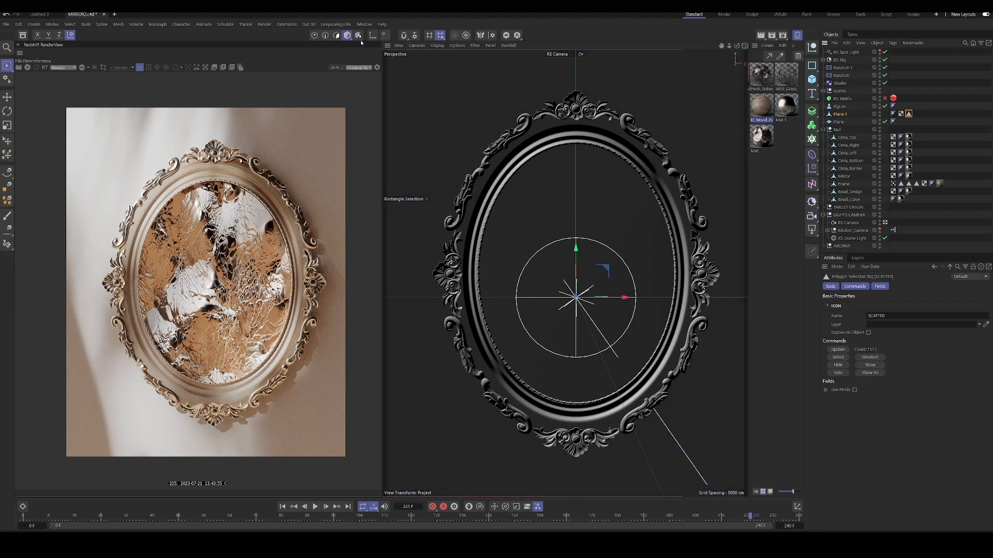
Examine RS Matrix's custom particle objects and compare them with the plant meshes in the scatter group.
{"action": "left_click", "coordinate": [848, 98]}
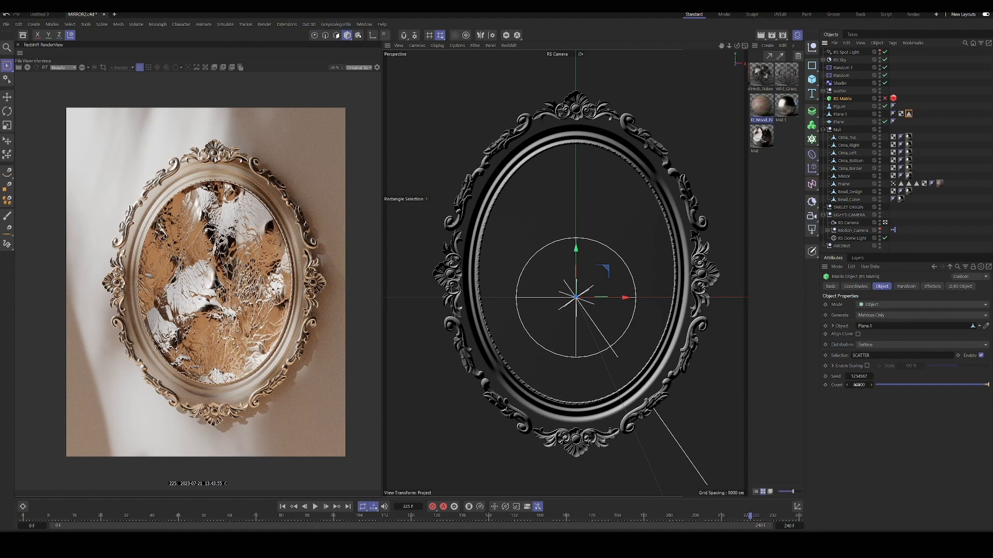
{"action": "left_click", "coordinate": [959, 286]}
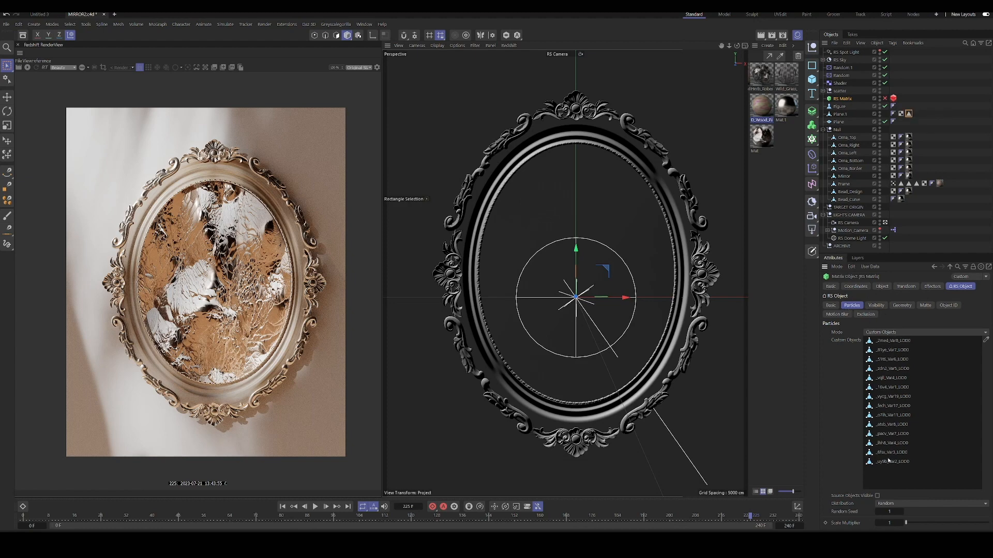
{"action": "left_click", "coordinate": [823, 91]}
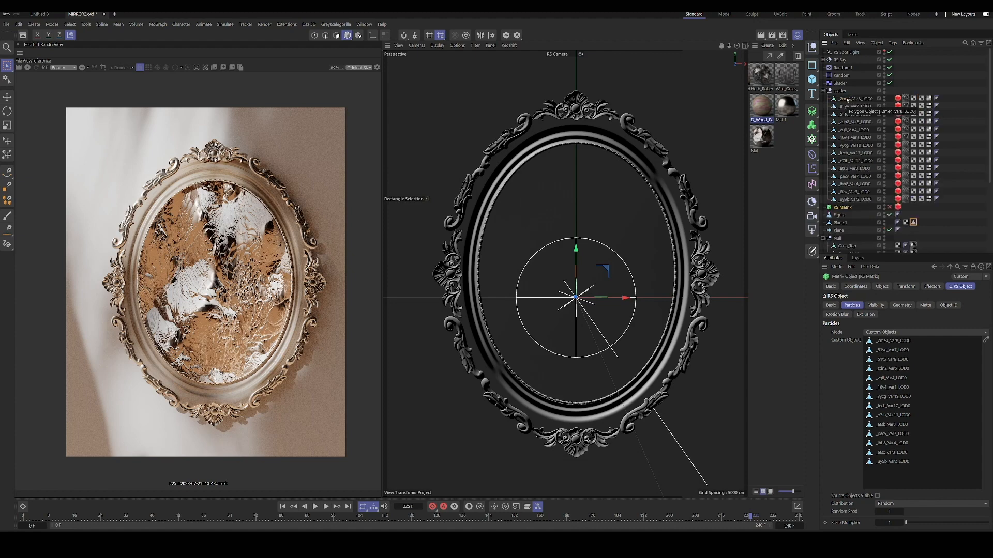
{"action": "left_click", "coordinate": [848, 99]}
{"action": "left_click", "coordinate": [858, 202], "text": "shift"}
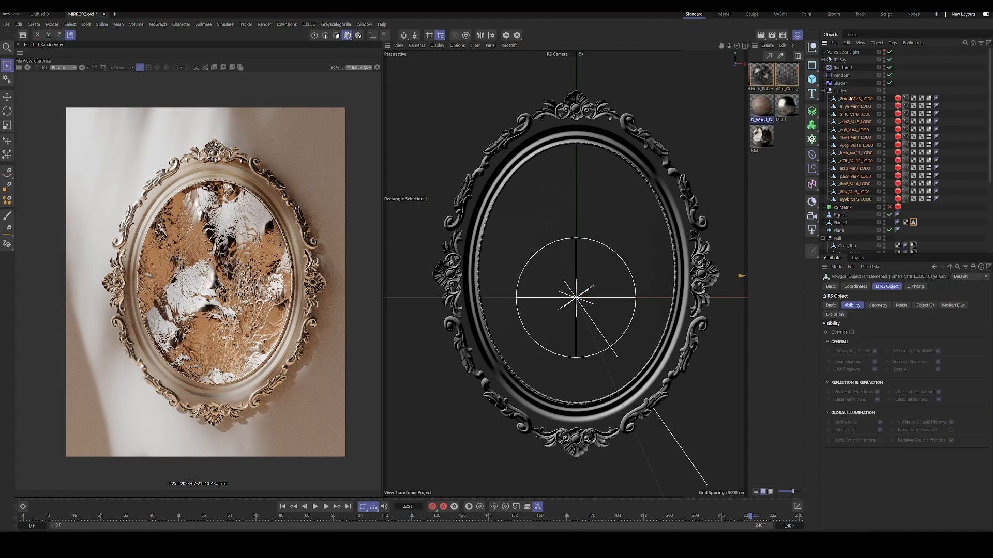
{"action": "left_click", "coordinate": [823, 91]}
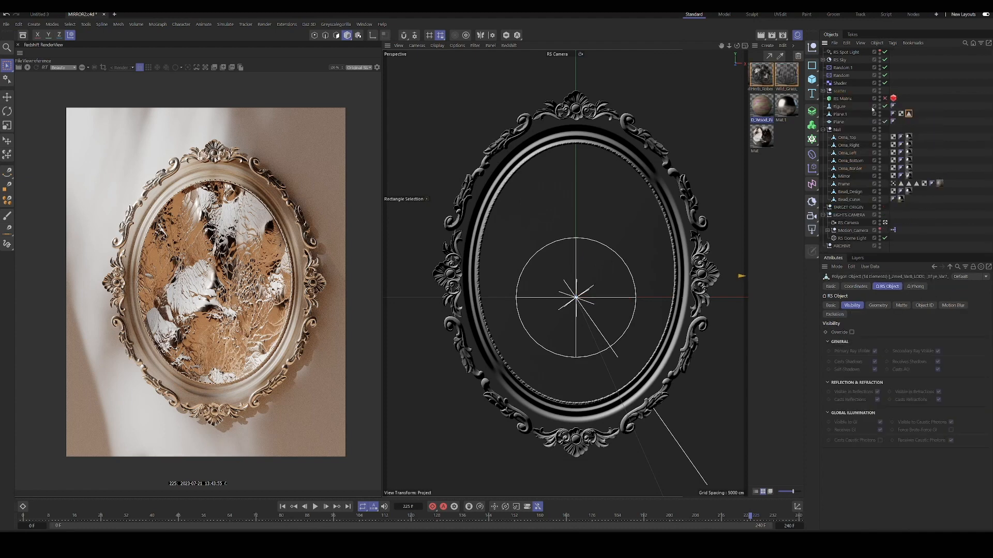
Review the Redshift Object tag's particle settings alongside RS Matrix's surface distribution, selection and count.
{"action": "left_click", "coordinate": [893, 98]}
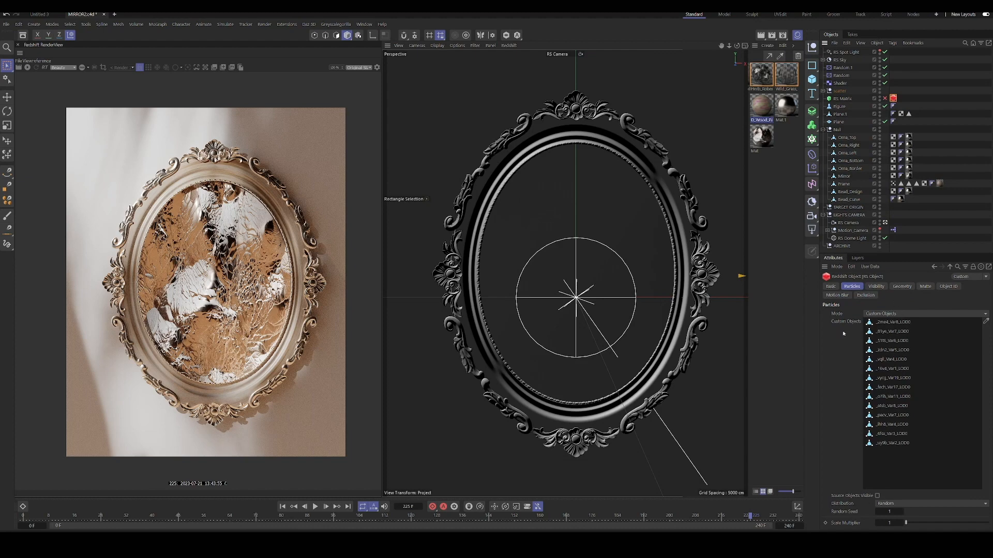
{"action": "left_click", "coordinate": [842, 98]}
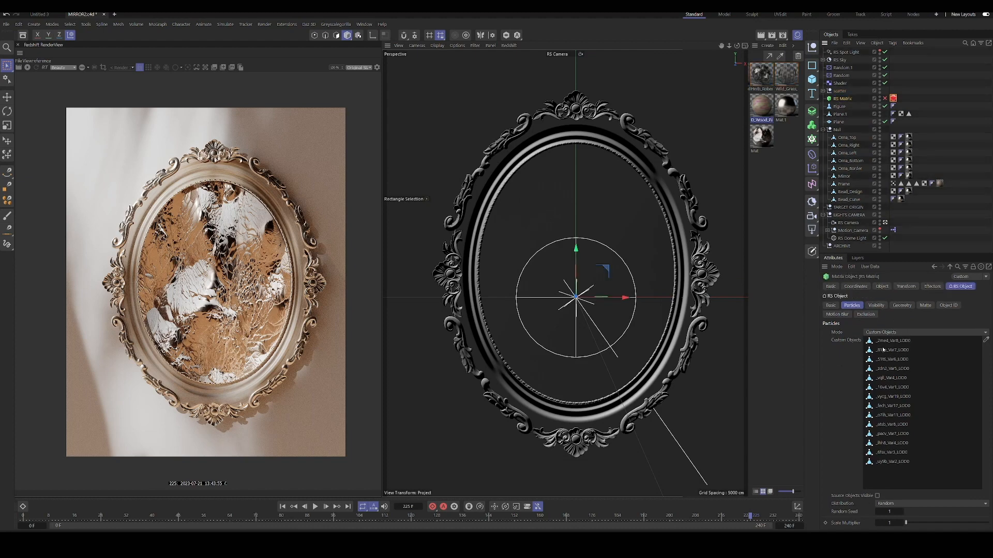
{"action": "left_click", "coordinate": [882, 287]}
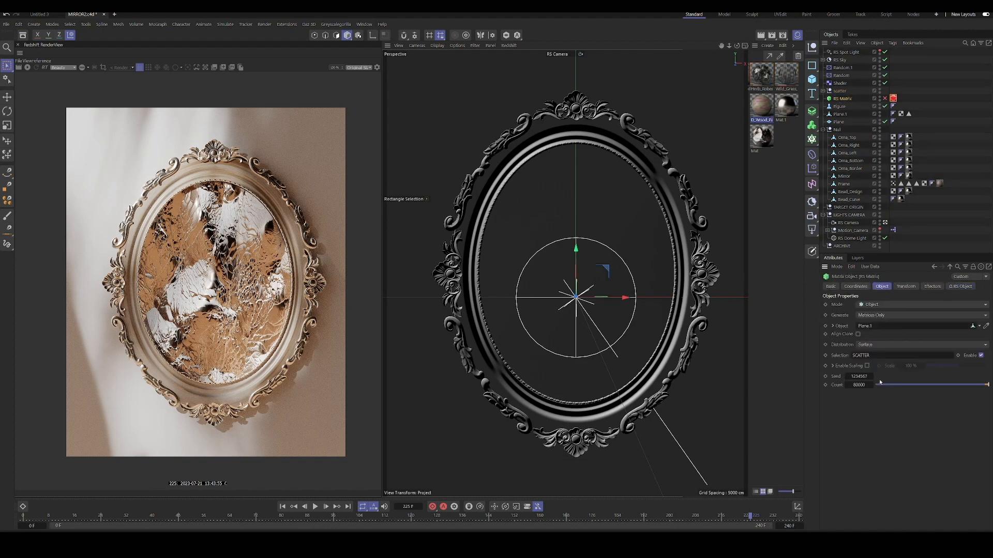
{"action": "left_click", "coordinate": [953, 287]}
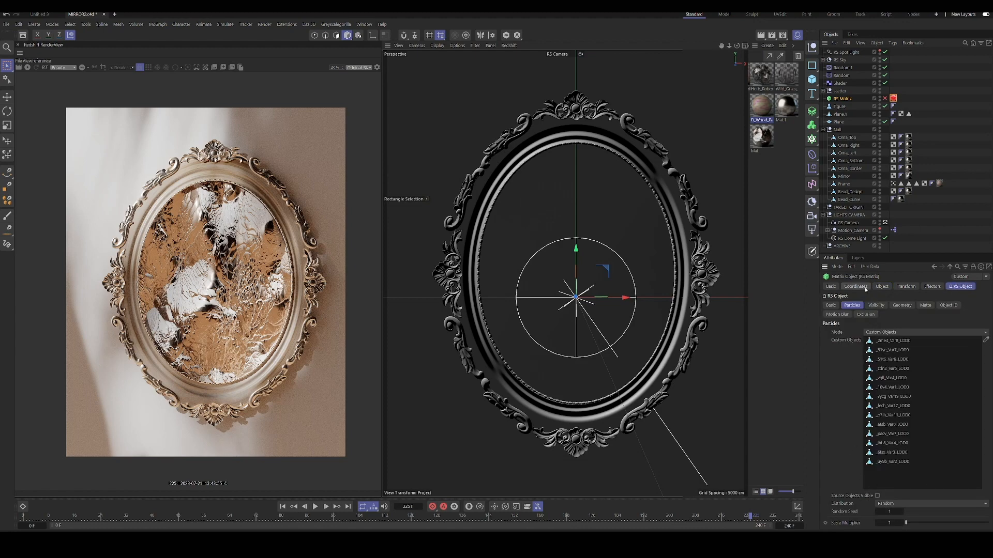
{"action": "left_click", "coordinate": [882, 287]}
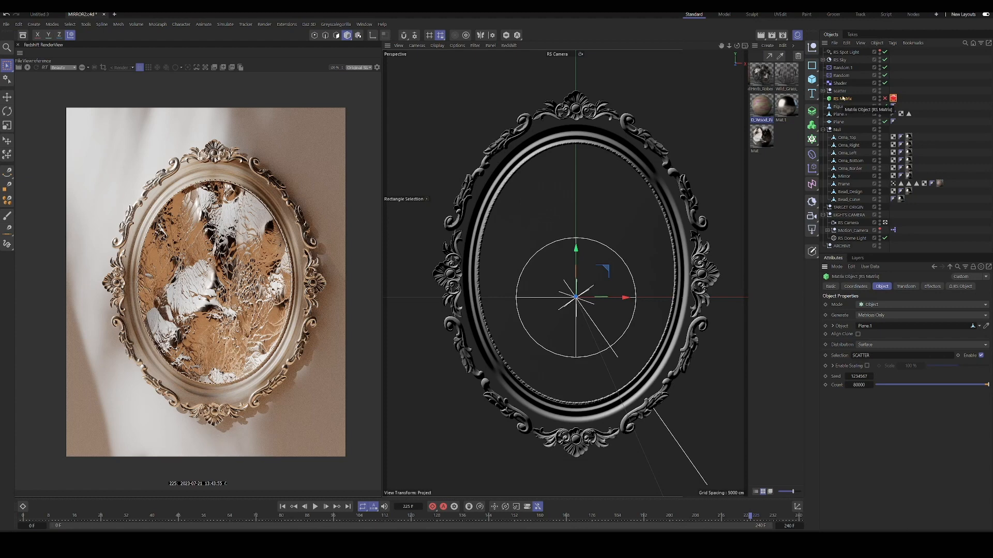
Enable RS Matrix and examine its effector list and the parameters and random modes of Random and Random.1.
{"action": "left_click", "coordinate": [886, 98]}
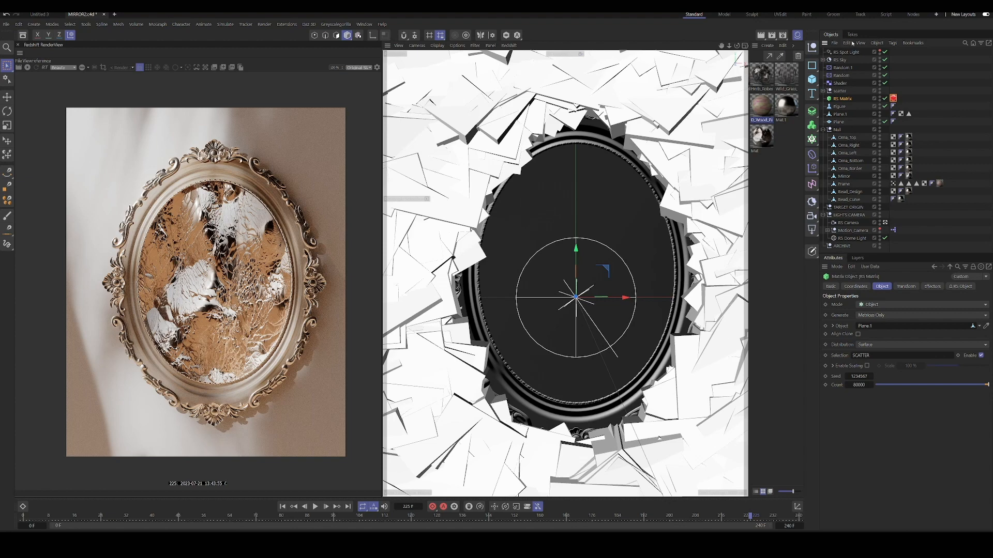
{"action": "left_click", "coordinate": [932, 287]}
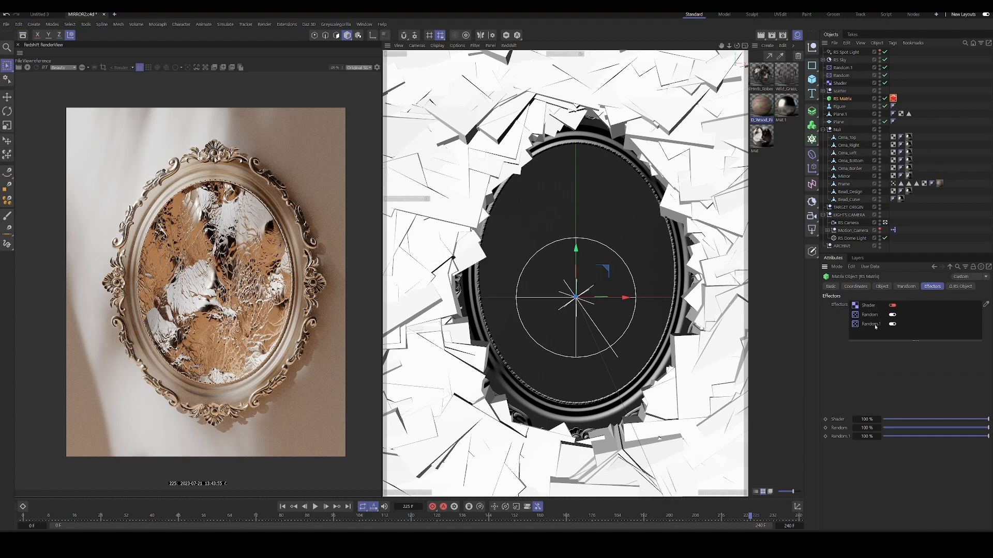
{"action": "left_click", "coordinate": [842, 75]}
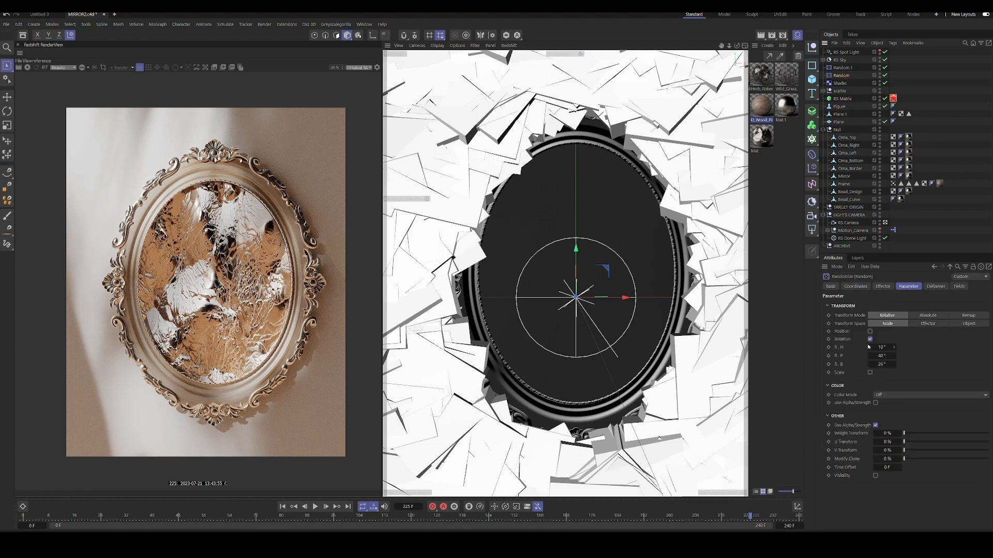
{"action": "left_click", "coordinate": [853, 69]}
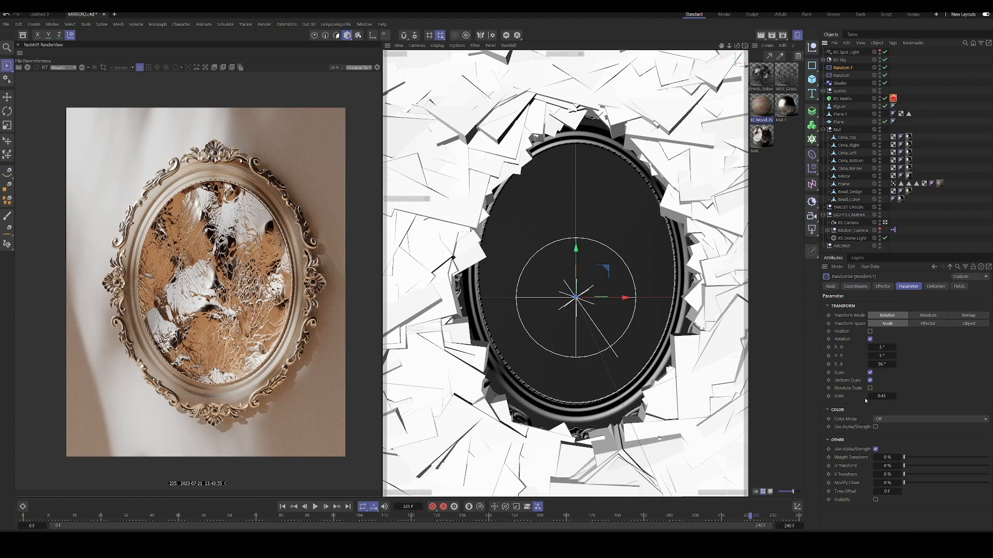
{"action": "left_click", "coordinate": [881, 287]}
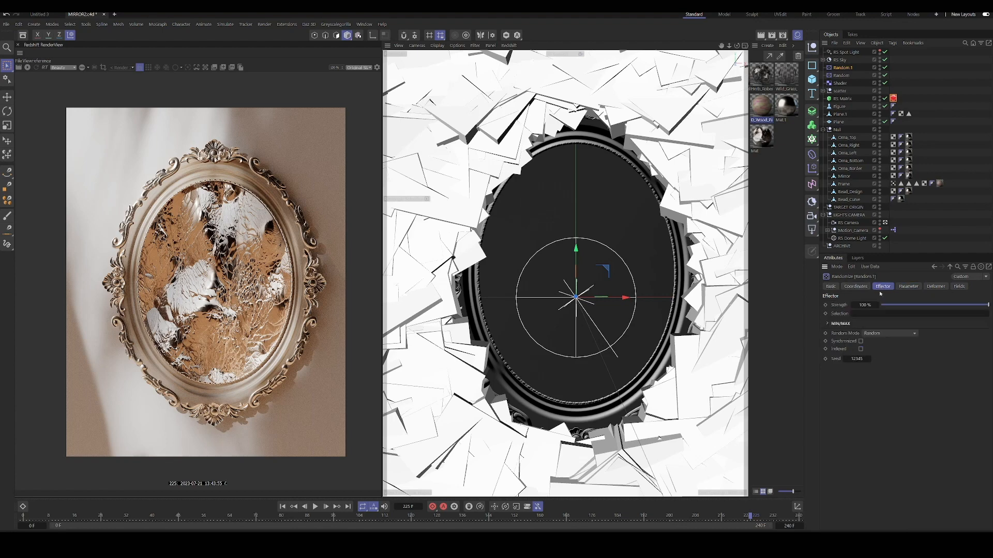
{"action": "left_click", "coordinate": [843, 75]}
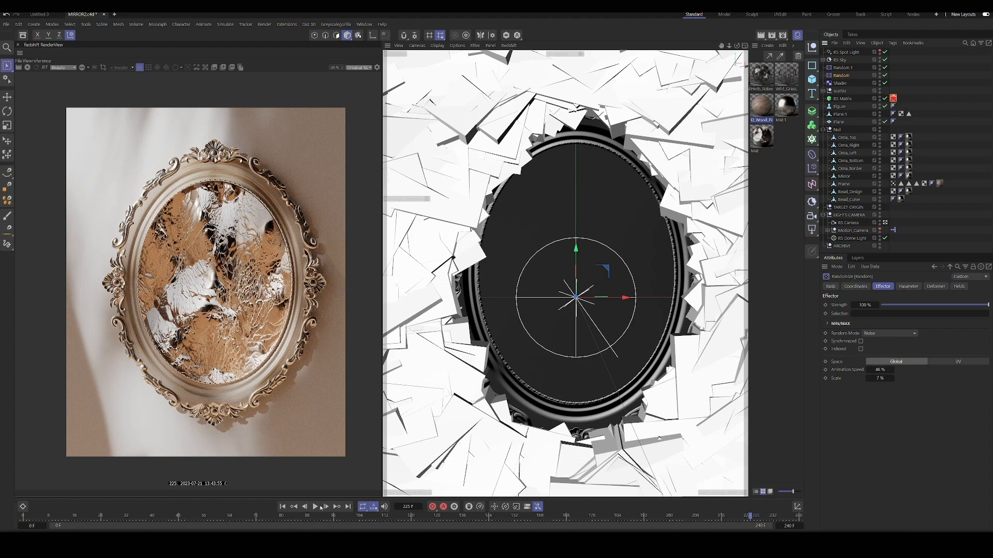
Play the animation from the first frame to preview the movement of the scattered plants, and stop playback.
{"action": "left_click", "coordinate": [282, 507]}
{"action": "left_click", "coordinate": [315, 506]}
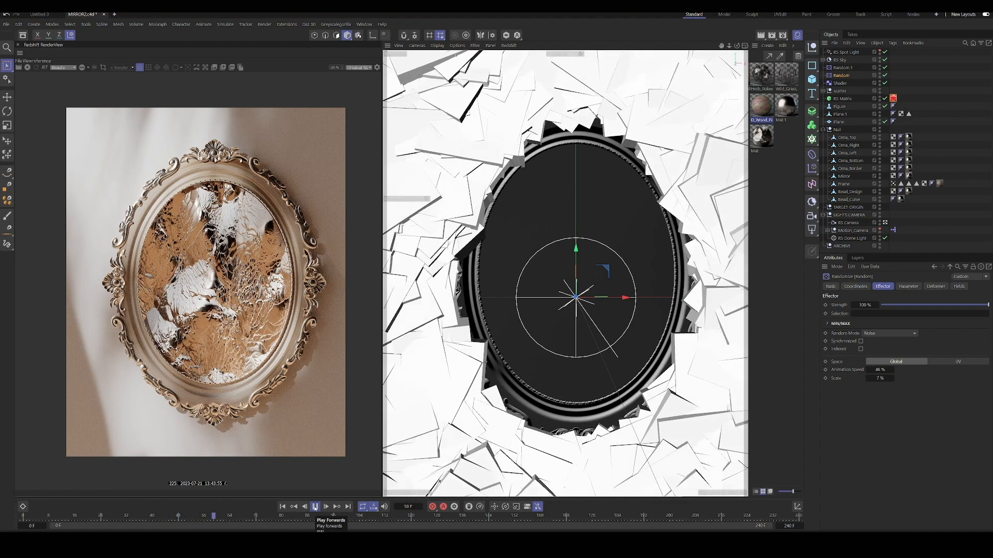
{"action": "left_click", "coordinate": [315, 507]}
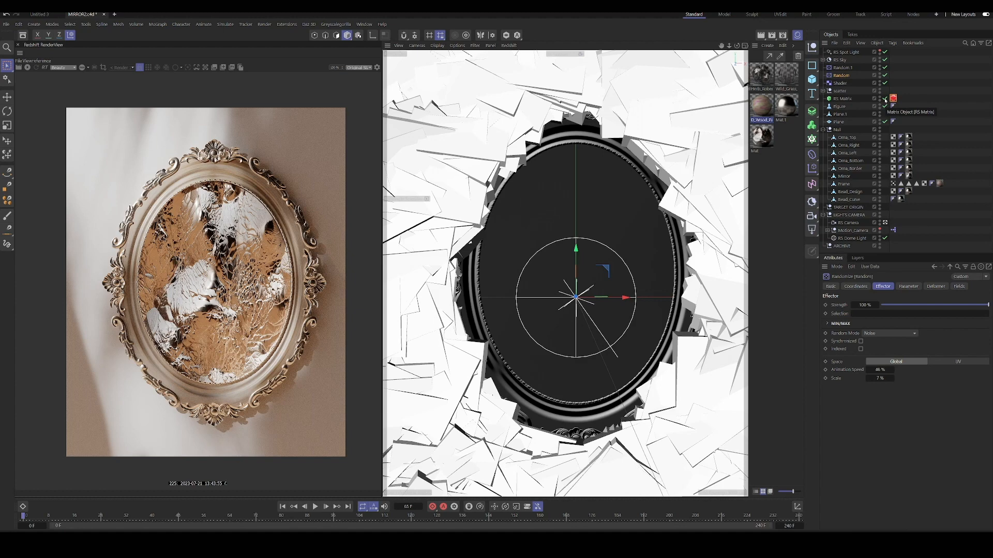
Disable RS Matrix and review the Redshift renderer preferences for compute devices and cache.
{"action": "left_click", "coordinate": [884, 99]}
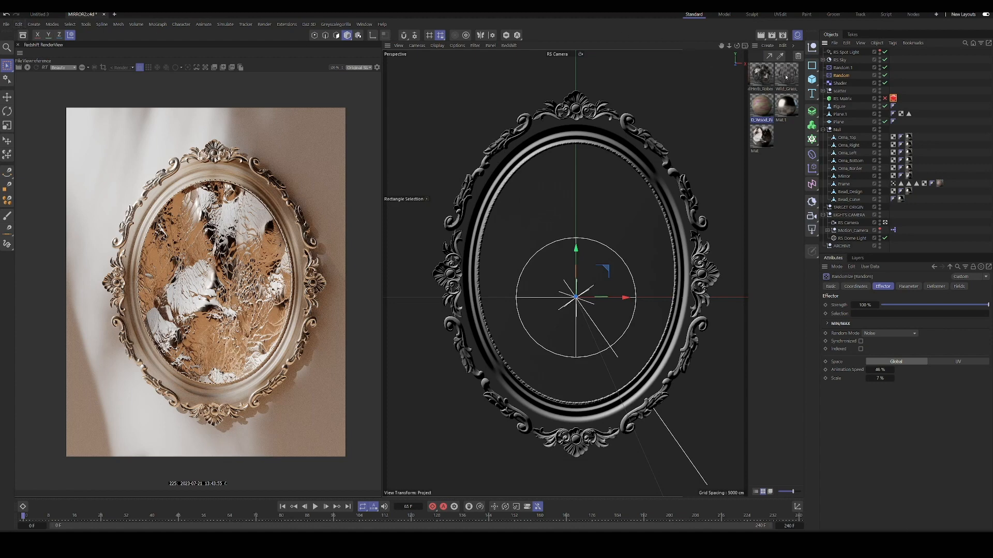
{"action": "left_click", "coordinate": [18, 23]}
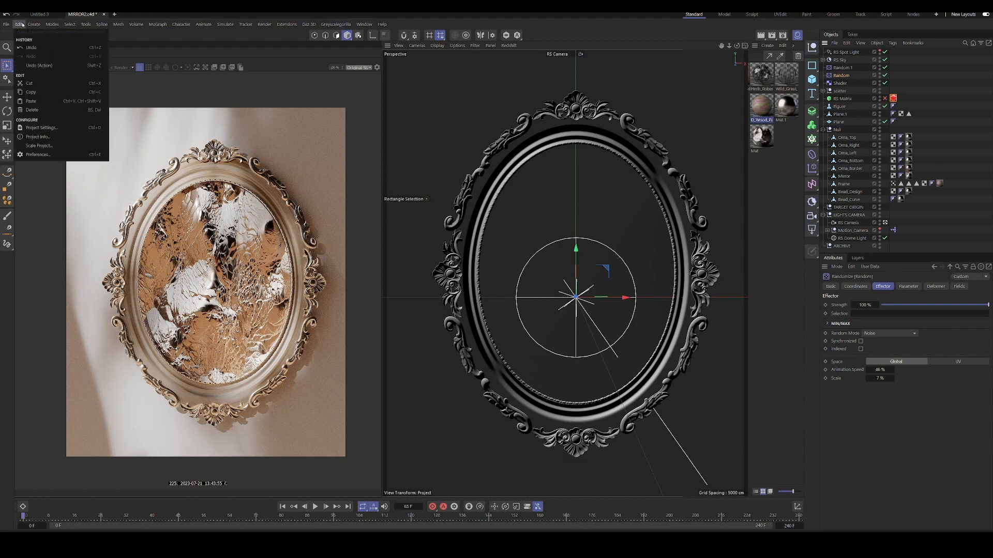
{"action": "left_click", "coordinate": [50, 154]}
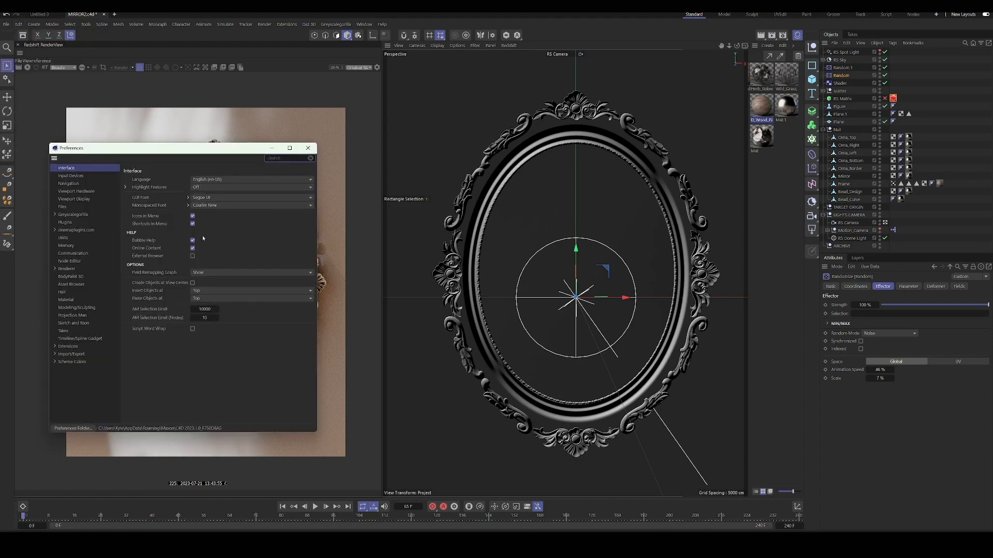
{"action": "left_click", "coordinate": [55, 270]}
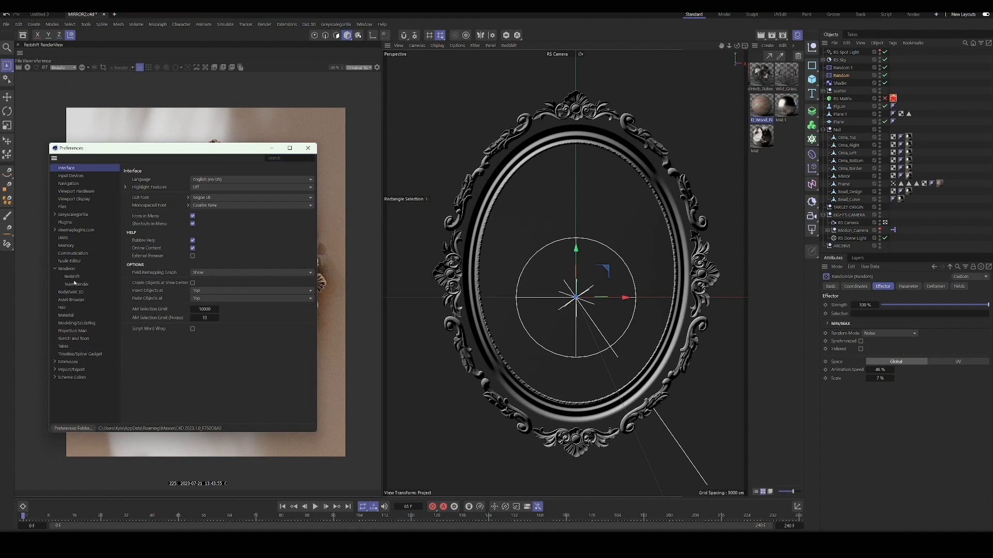
{"action": "left_click", "coordinate": [73, 278]}
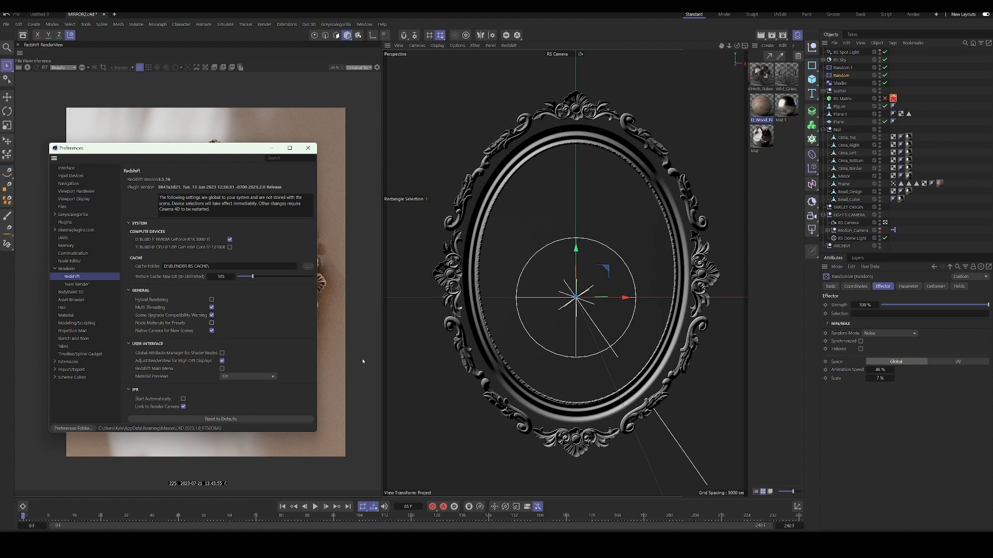
{"action": "left_click", "coordinate": [308, 148]}
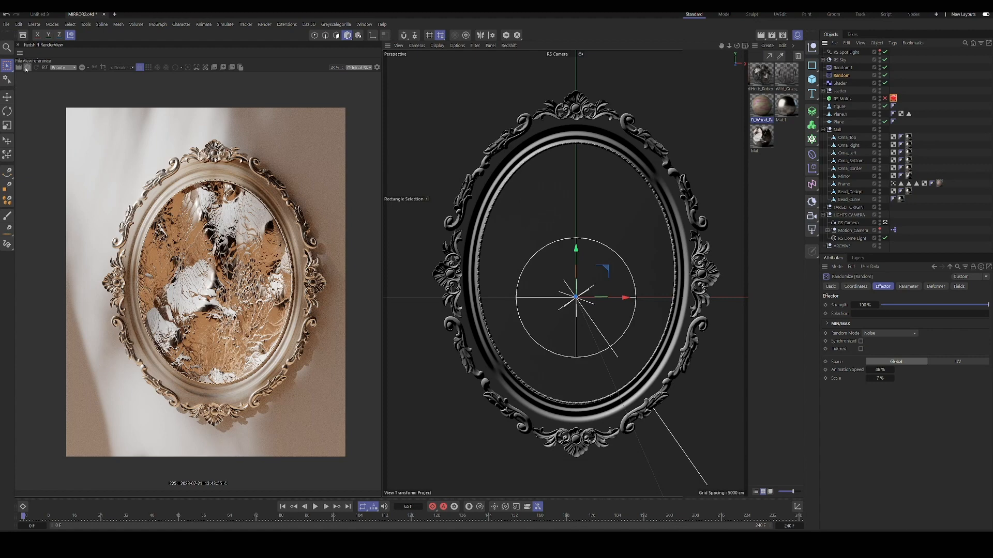
Preview the mirror's animated surface in the live Redshift render at frames 19 and 48, and stop the render.
{"action": "left_click", "coordinate": [84, 517]}
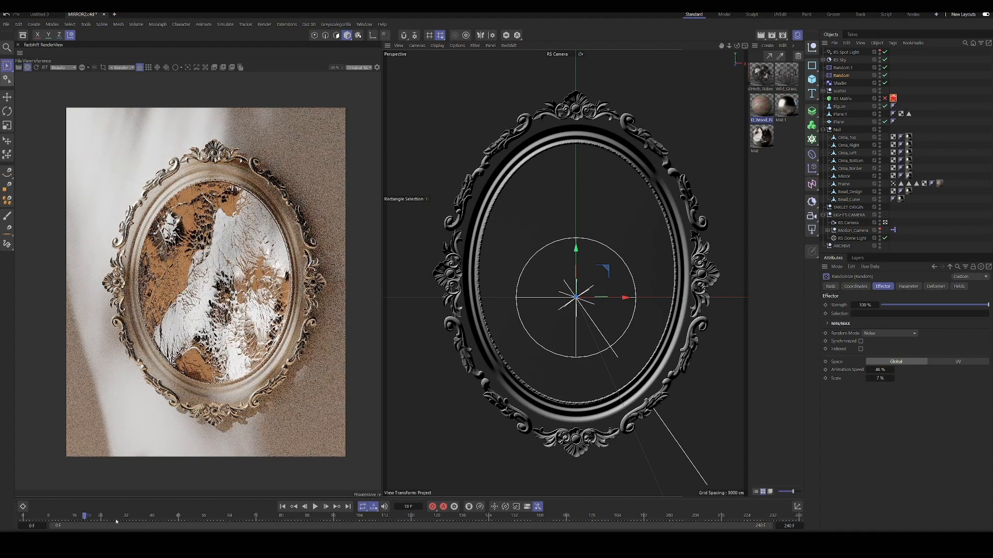
{"action": "left_click", "coordinate": [178, 517]}
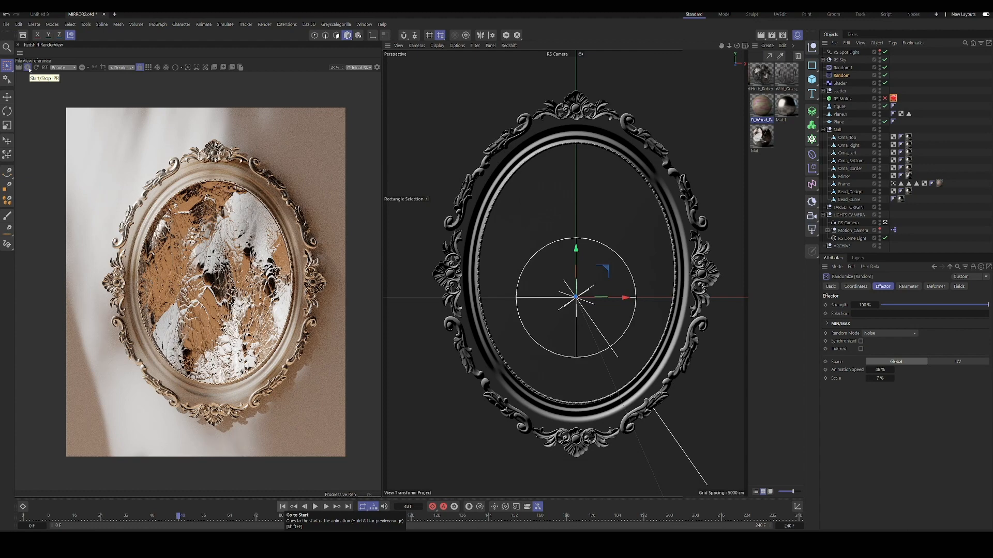
{"action": "left_click", "coordinate": [28, 68]}
Open the node graph of the mirror material Mat and move the Bump Map's Texture node clear of the neighbouring nodes.
{"action": "double_click", "coordinate": [762, 135]}
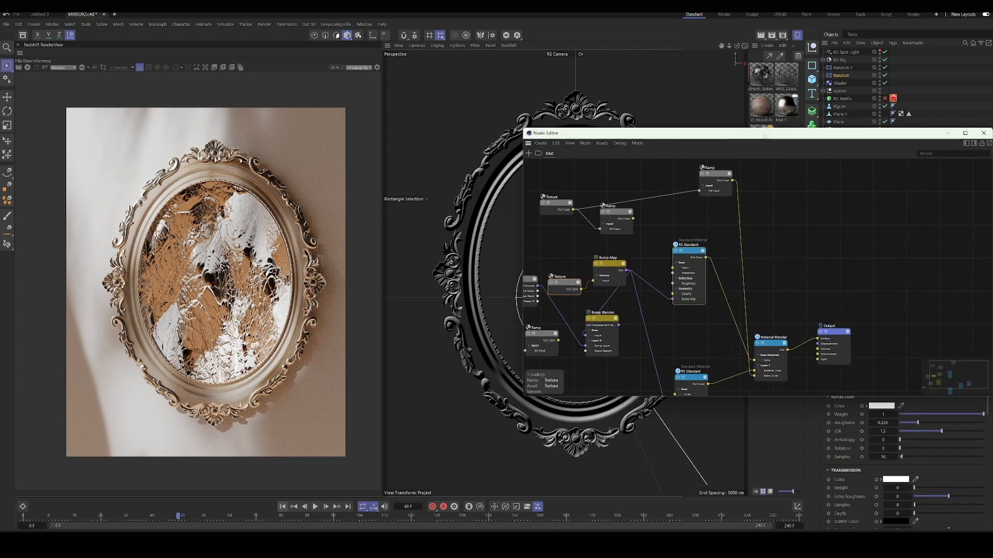
{"action": "left_click_drag", "start_coordinate": [765, 137], "coordinate": [620, 136]}
{"action": "scroll", "coordinate": [614, 270], "scroll_direction": "down", "scroll_amount": 3}
{"action": "scroll", "coordinate": [615, 296], "scroll_direction": "up", "scroll_amount": 3}
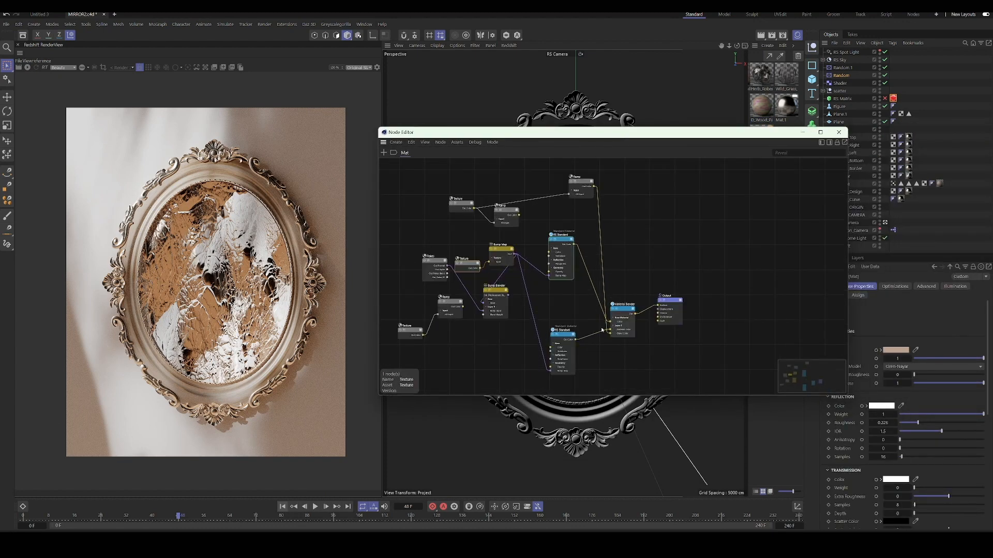
{"action": "scroll", "coordinate": [585, 299], "scroll_direction": "down", "scroll_amount": 2}
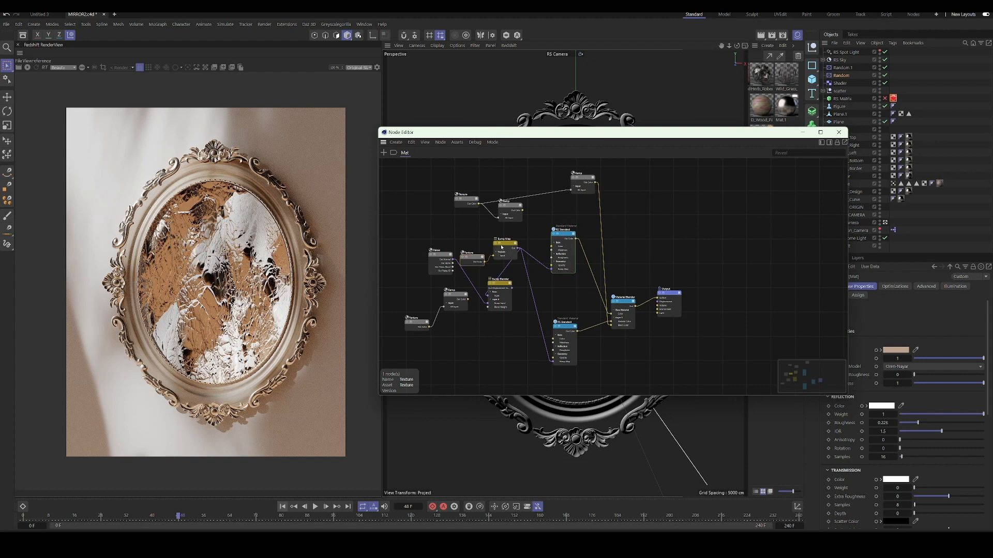
{"action": "left_click_drag", "start_coordinate": [471, 258], "coordinate": [425, 227]}
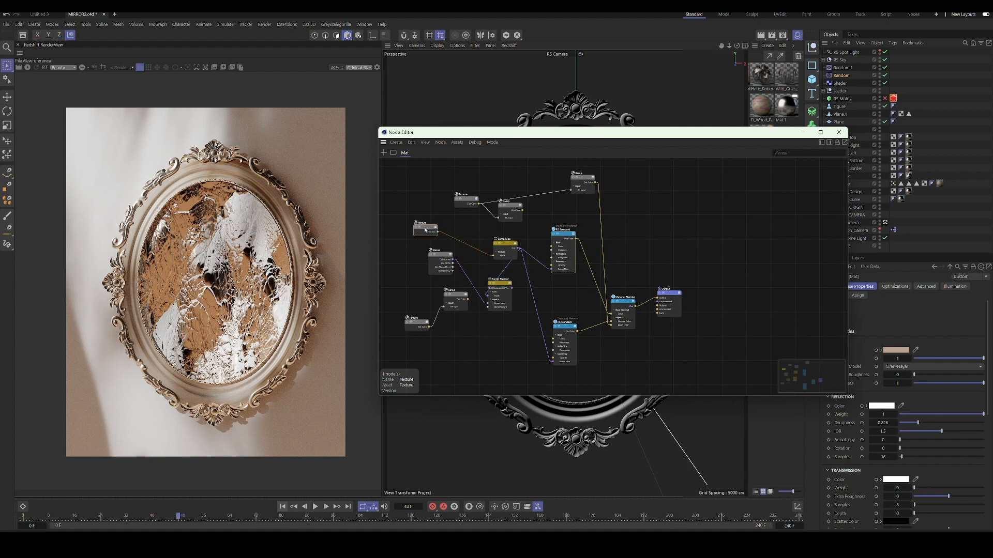
Examine the image and animation settings of the Texture node feeding the Bump Map.
{"action": "left_click_drag", "start_coordinate": [659, 139], "coordinate": [496, 156]}
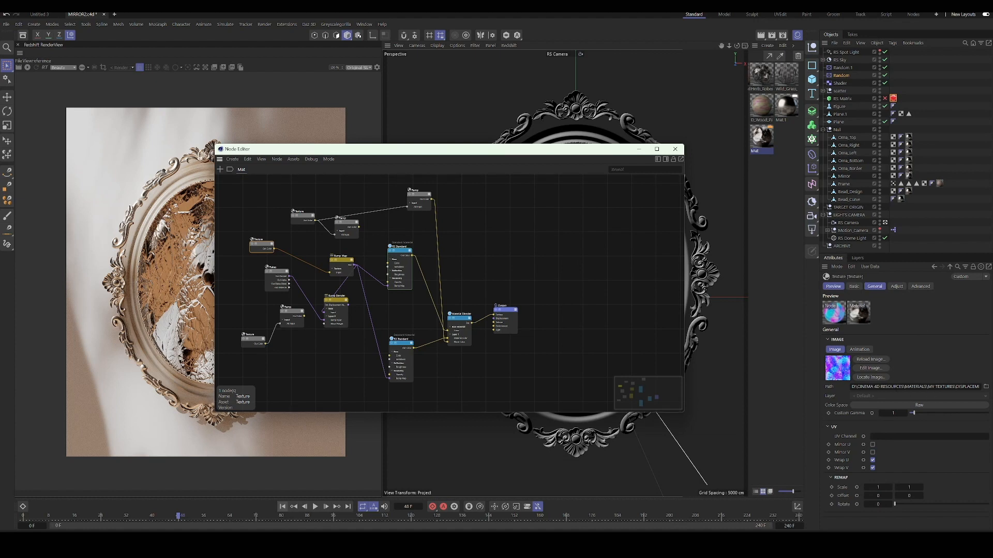
{"action": "left_click", "coordinate": [859, 349]}
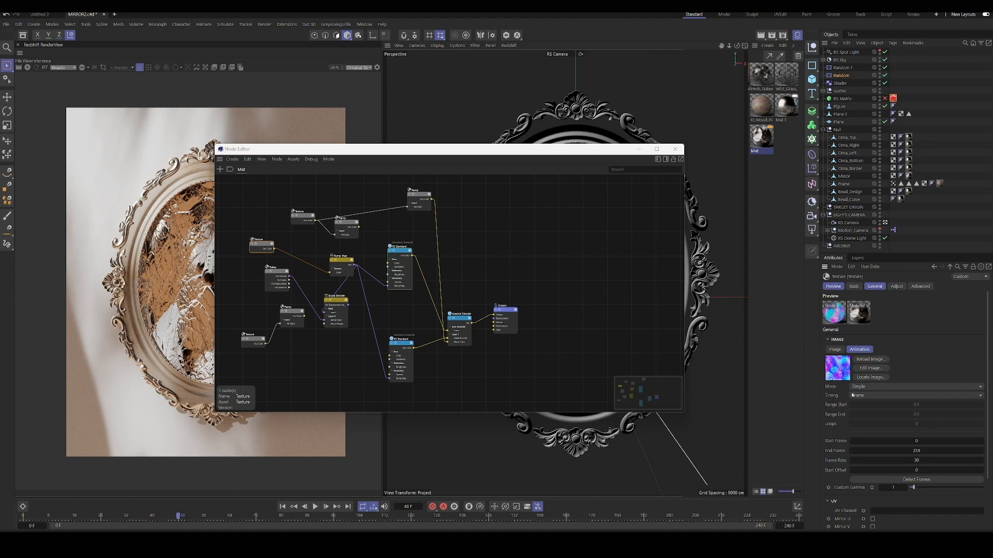
{"action": "left_click", "coordinate": [836, 350]}
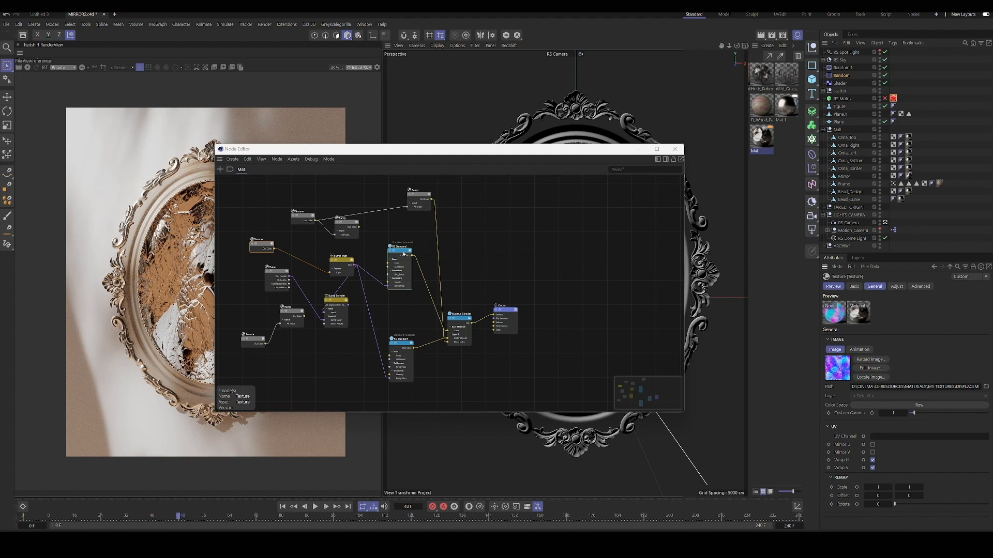
Examine the upper Texture node and the Ramp it feeds, and move that Texture node slightly higher in the graph.
{"action": "left_click", "coordinate": [302, 218]}
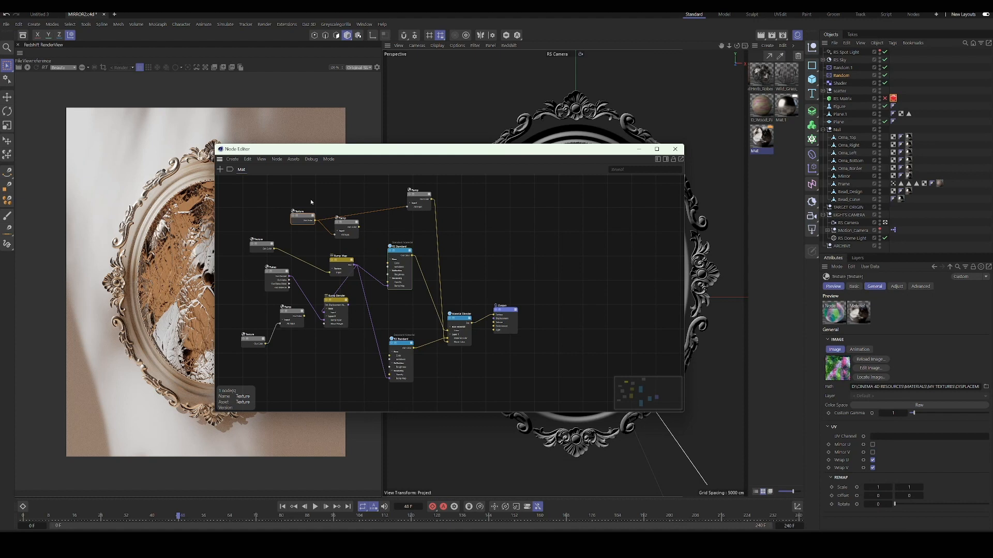
{"action": "left_click", "coordinate": [425, 199]}
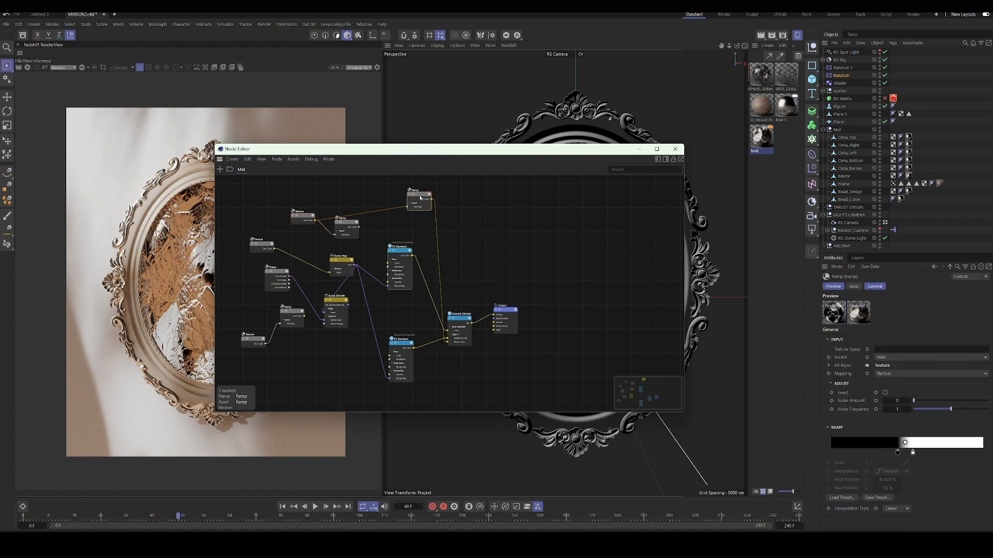
{"action": "left_click", "coordinate": [302, 217]}
{"action": "left_click_drag", "start_coordinate": [372, 150], "coordinate": [485, 126]}
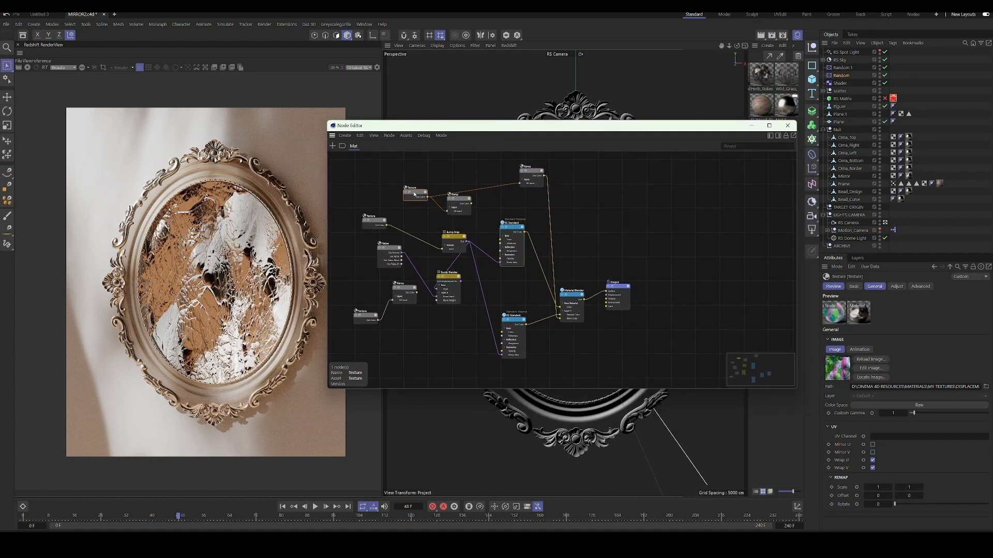
{"action": "left_click_drag", "start_coordinate": [414, 194], "coordinate": [411, 181]}
Route the upper Ramp into the Output's surface to preview the blend mask in the live render, and reconnect the Material Blender.
{"action": "left_click", "coordinate": [535, 175]}
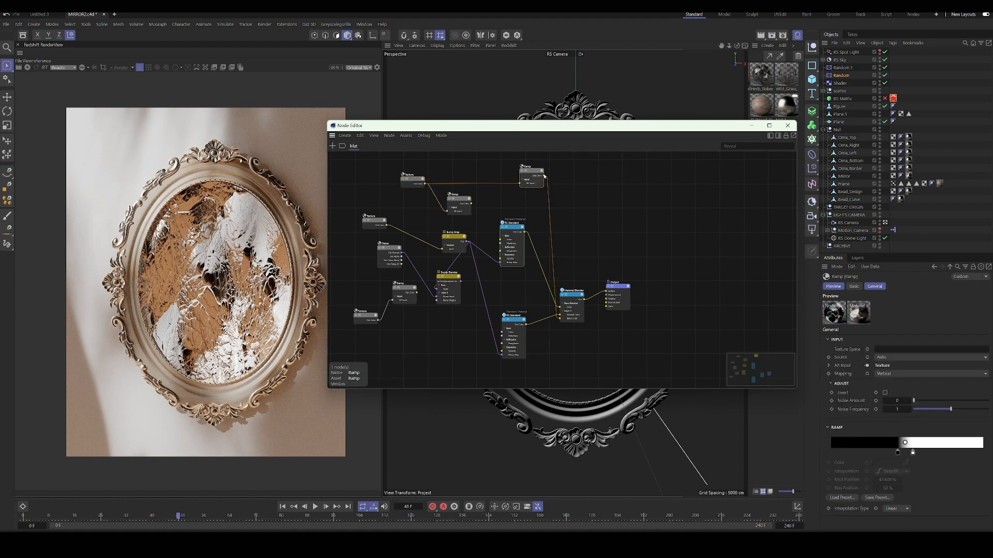
{"action": "left_click_drag", "start_coordinate": [544, 176], "coordinate": [606, 291]}
{"action": "left_click", "coordinate": [27, 68]}
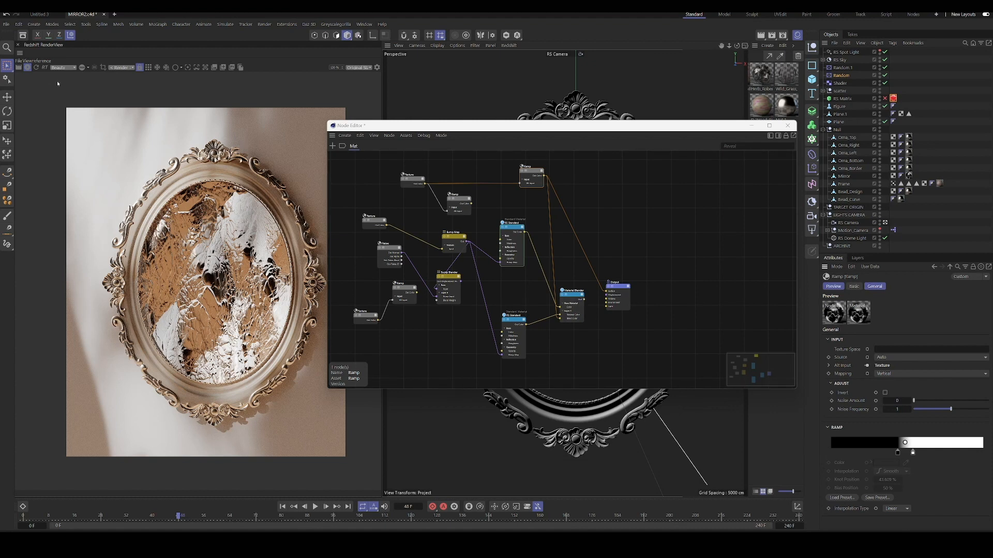
{"action": "left_click", "coordinate": [18, 67]}
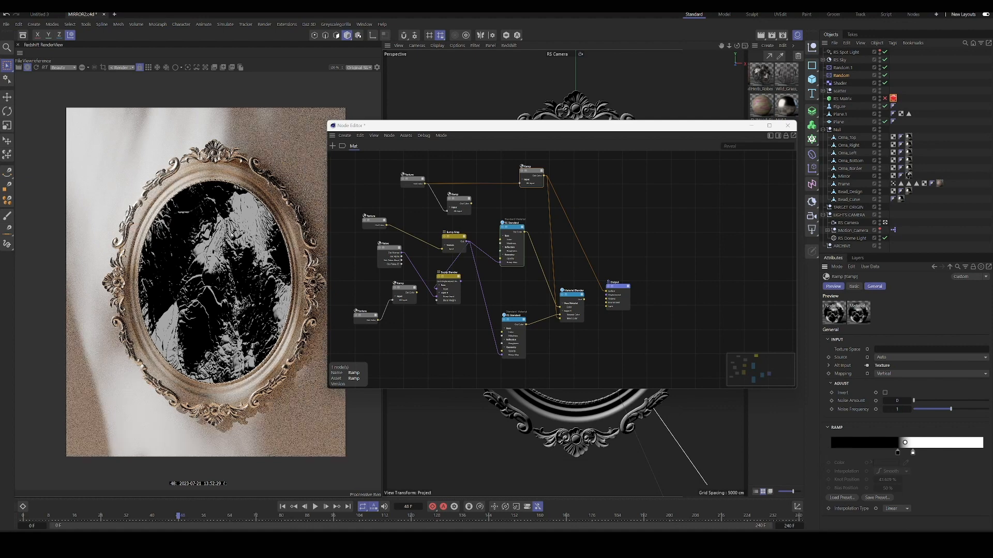
{"action": "left_click_drag", "start_coordinate": [583, 299], "coordinate": [607, 292]}
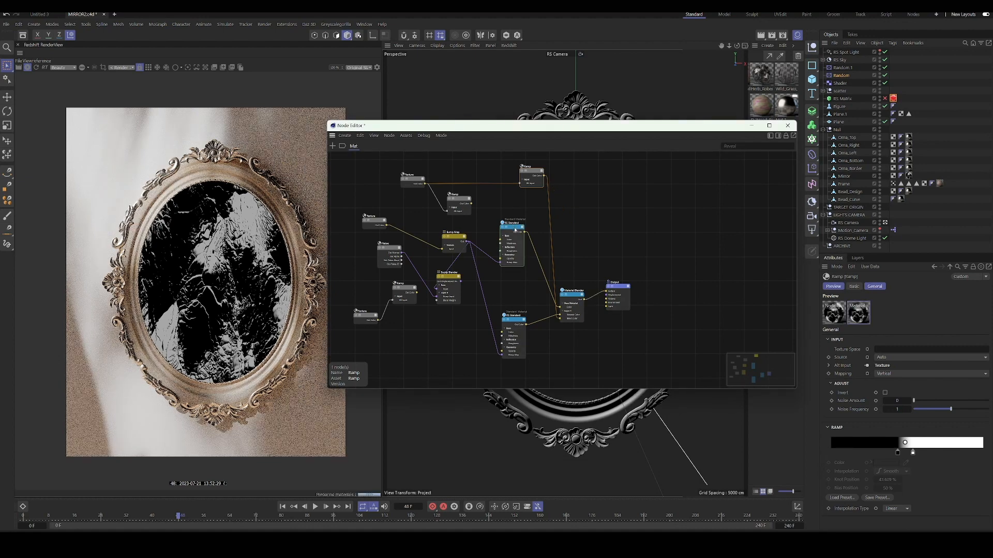
Compare the base and reflection settings of the two RS Standard nodes, close the node graph and collapse the Null group.
{"action": "left_click", "coordinate": [514, 229]}
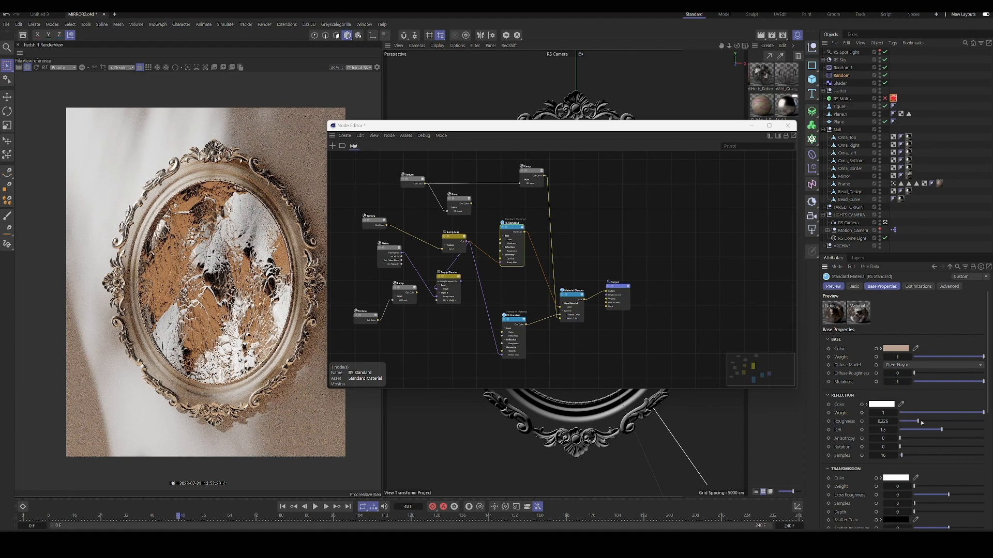
{"action": "left_click", "coordinate": [516, 322]}
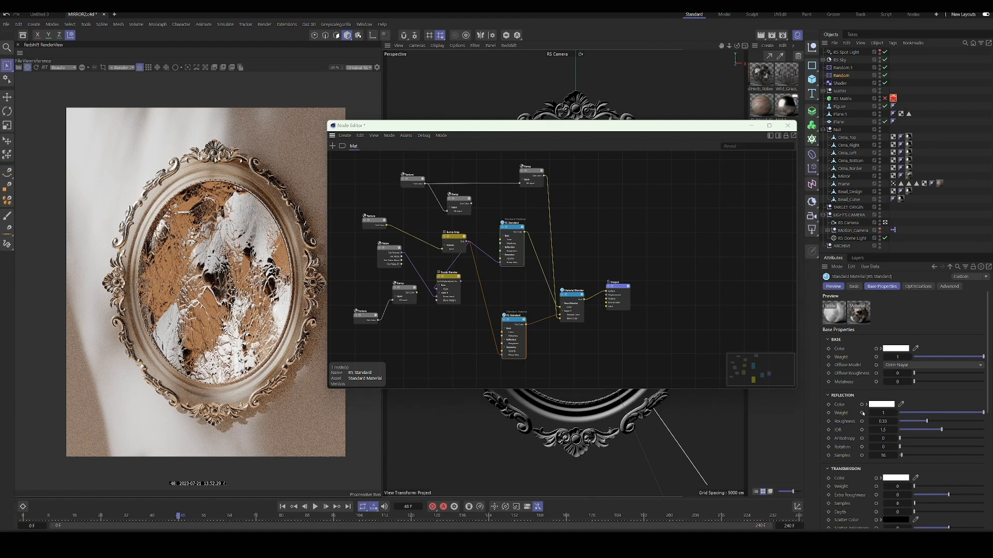
{"action": "scroll", "coordinate": [862, 413], "scroll_direction": "down", "scroll_amount": 5}
{"action": "scroll", "coordinate": [845, 350], "scroll_direction": "up", "scroll_amount": 5}
{"action": "left_click", "coordinate": [788, 125]}
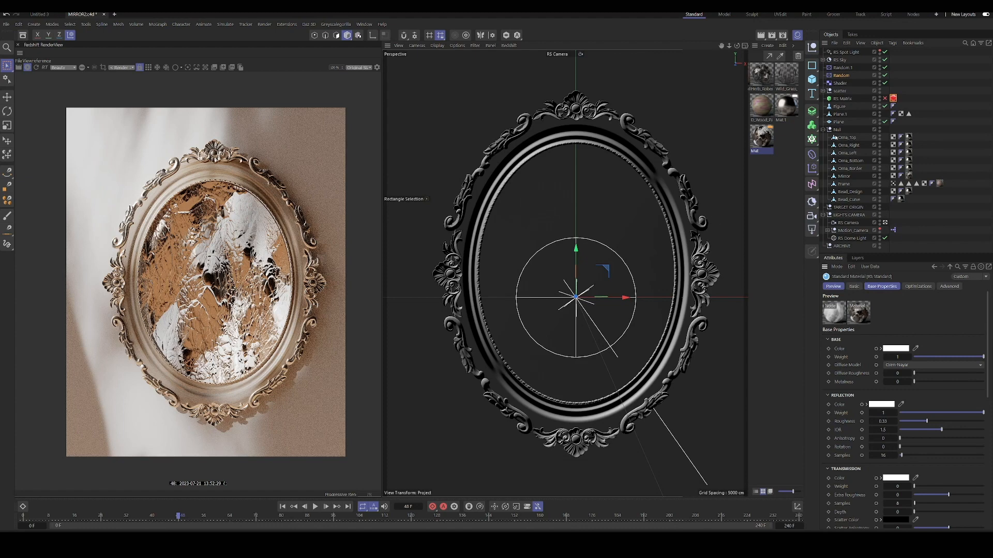
{"action": "left_click", "coordinate": [823, 130]}
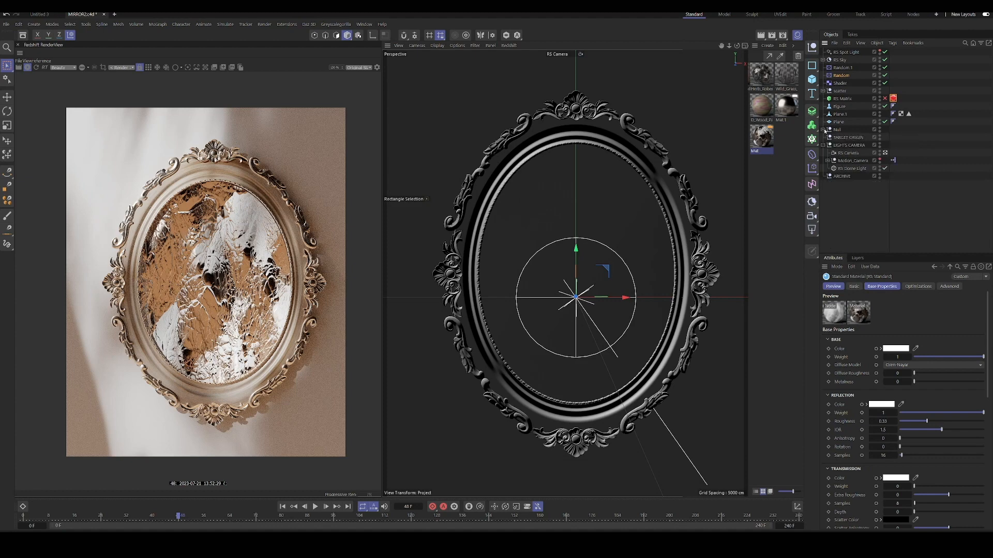